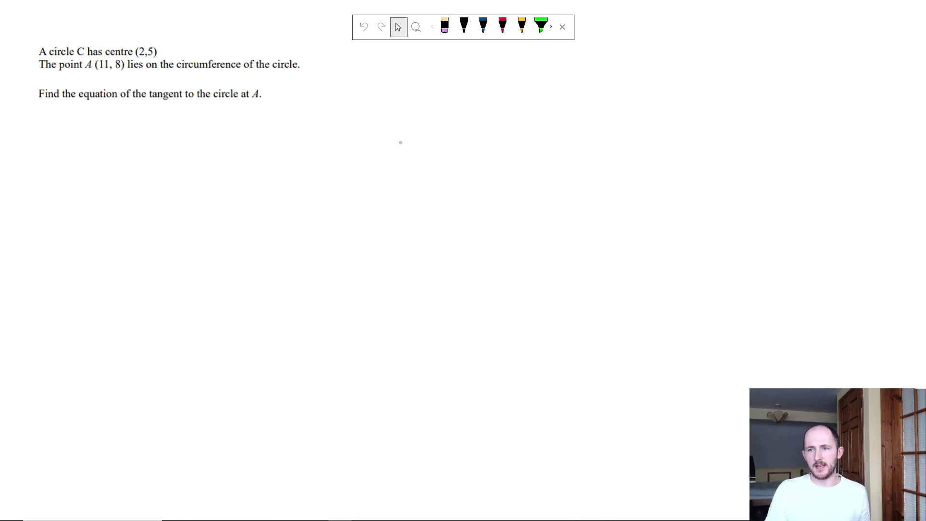
Sketch a small blue-ink circle with a tangent line crossing its edge, to the right of the question.
click(483, 26)
mouse_move(529, 72)
mouse_down()
mouse_move(508, 86)
mouse_move(539, 104)
mouse_move(528, 70)
mouse_move(558, 105)
mouse_up()
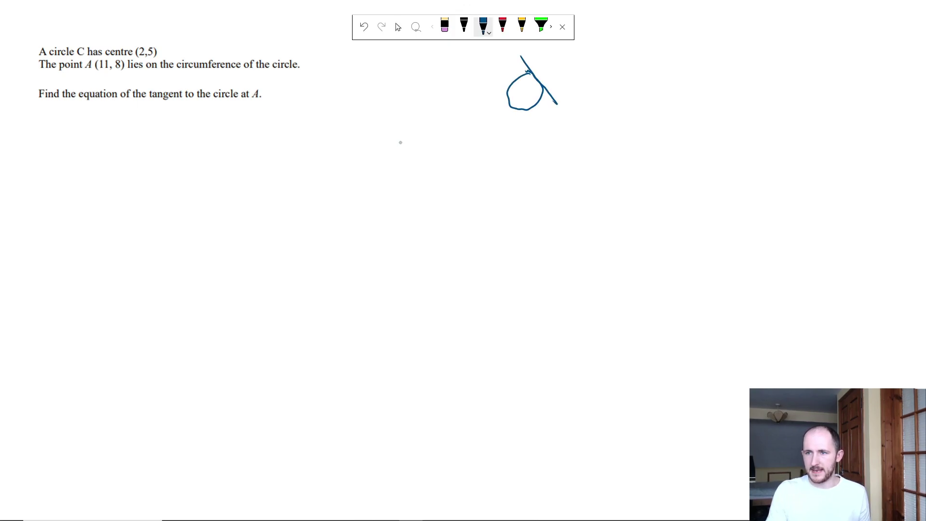
mouse_move(540, 73)
mouse_down()
mouse_move(533, 81)
mouse_move(543, 72)
mouse_up()
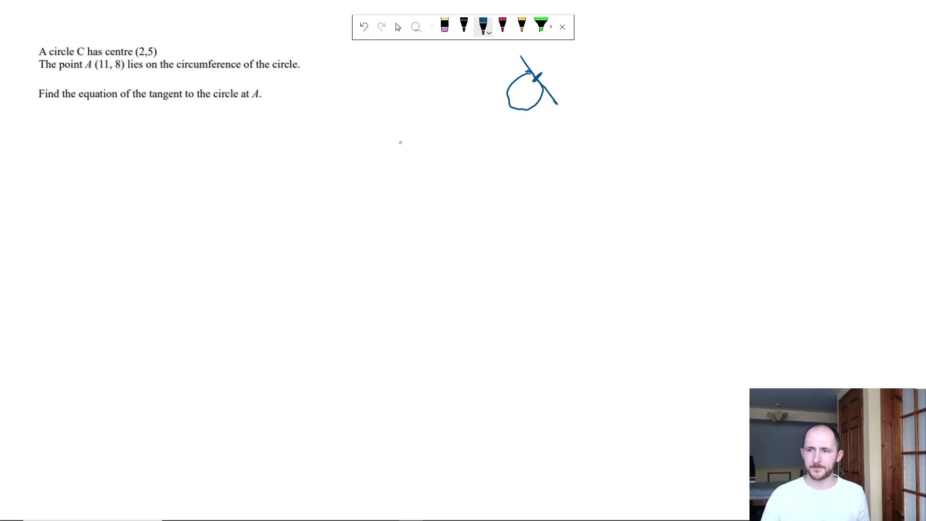
key(Escape)
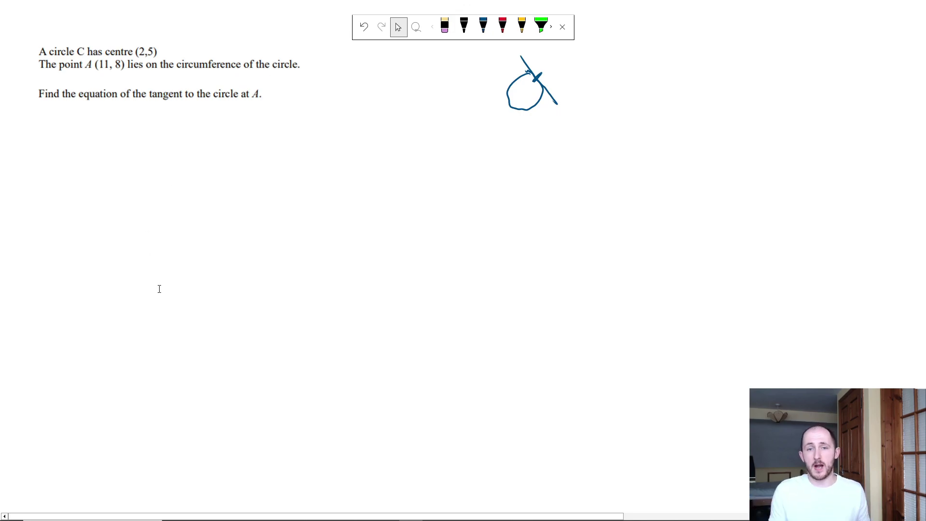
Ink a larger circle below the question, arrow its centre to the label (2,5), and draw the tangent.
key(ctrl+p)
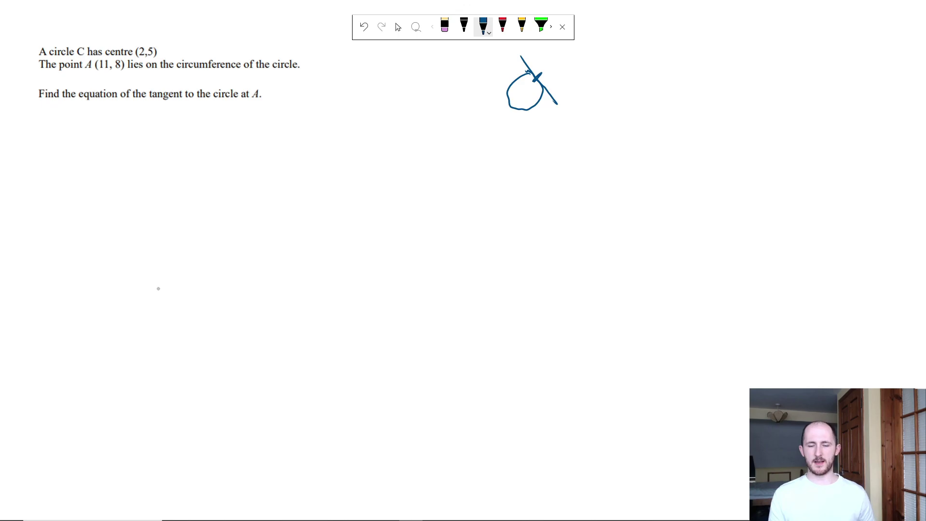
mouse_move(166, 188)
mouse_down()
mouse_move(139, 232)
mouse_move(198, 218)
mouse_move(167, 187)
mouse_up()
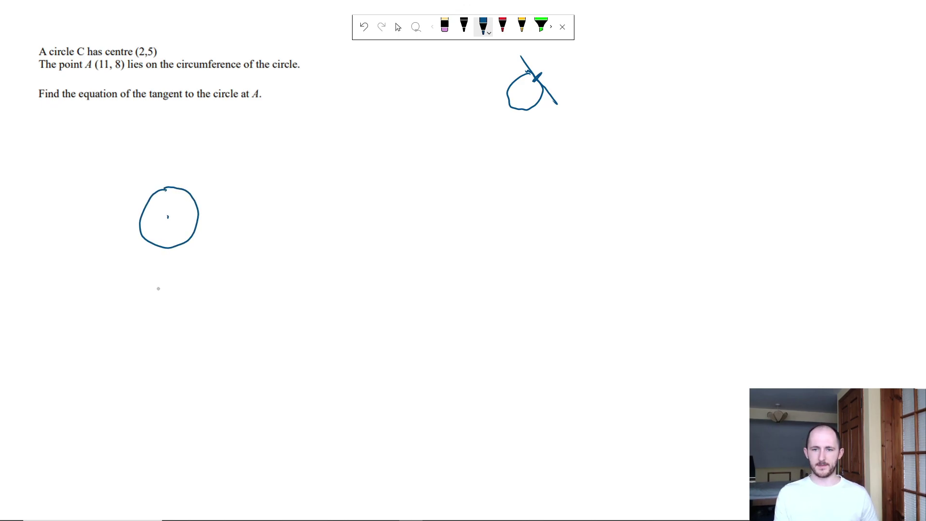
mouse_move(160, 222)
mouse_down()
mouse_move(95, 292)
mouse_move(112, 291)
mouse_up()
drag(117, 287, 132, 271)
drag(136, 270, 138, 293)
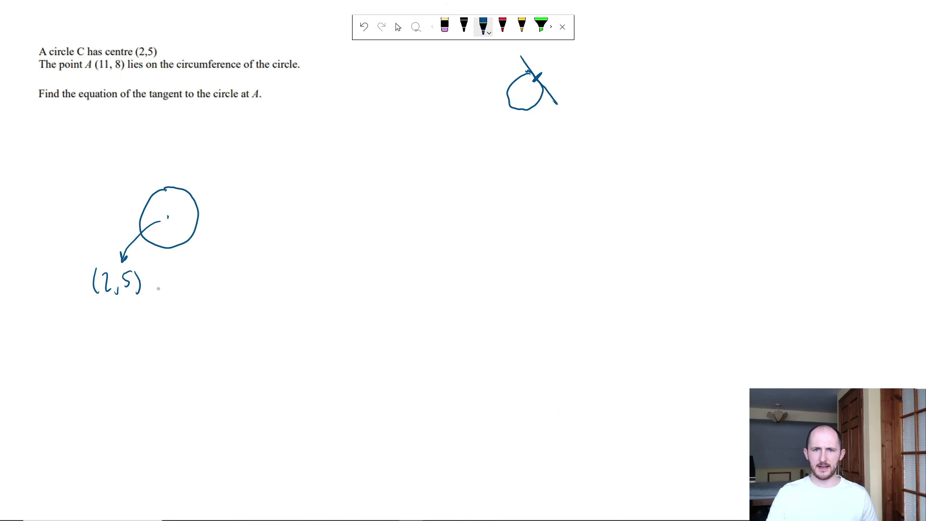
drag(167, 159, 251, 240)
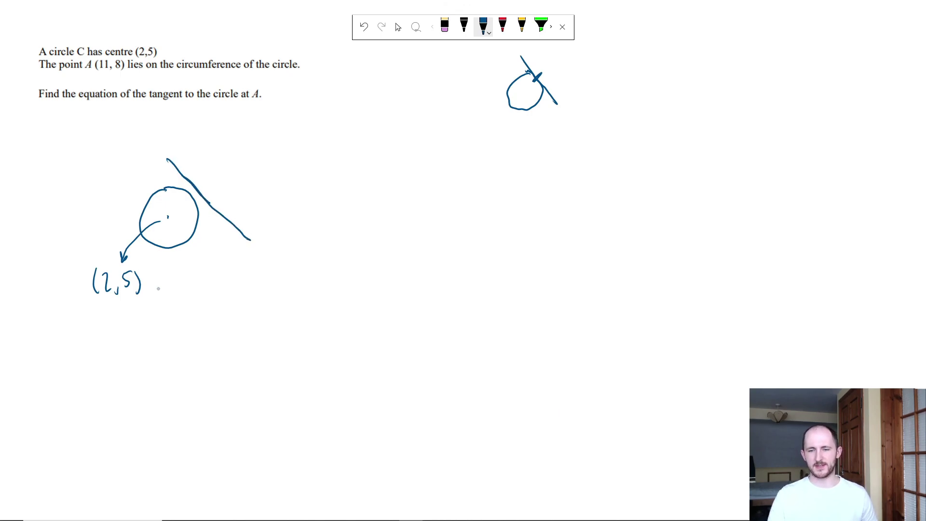
Nudge the tangent line slightly left and delete the short duplicate tangent stroke.
click(399, 27)
mouse_move(303, 256)
mouse_down()
mouse_move(186, 162)
mouse_move(174, 137)
mouse_up()
drag(213, 205, 206, 205)
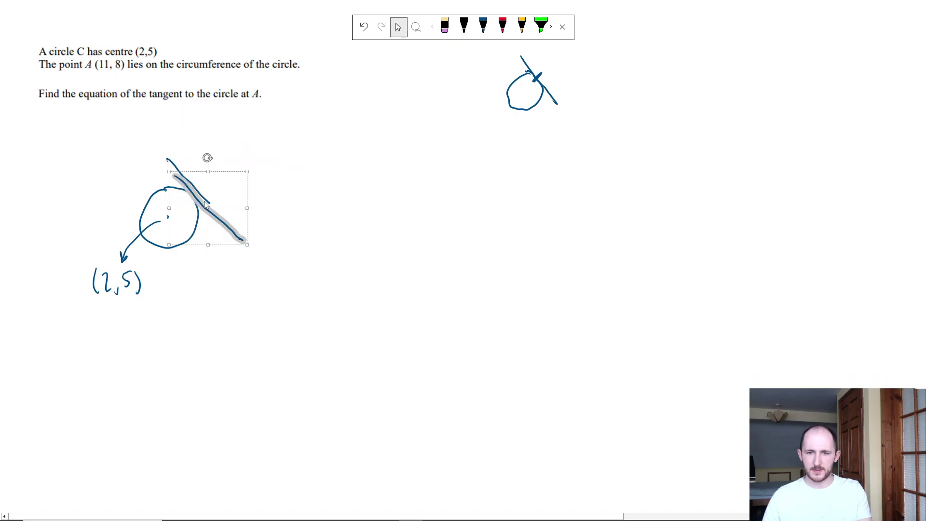
click(172, 161)
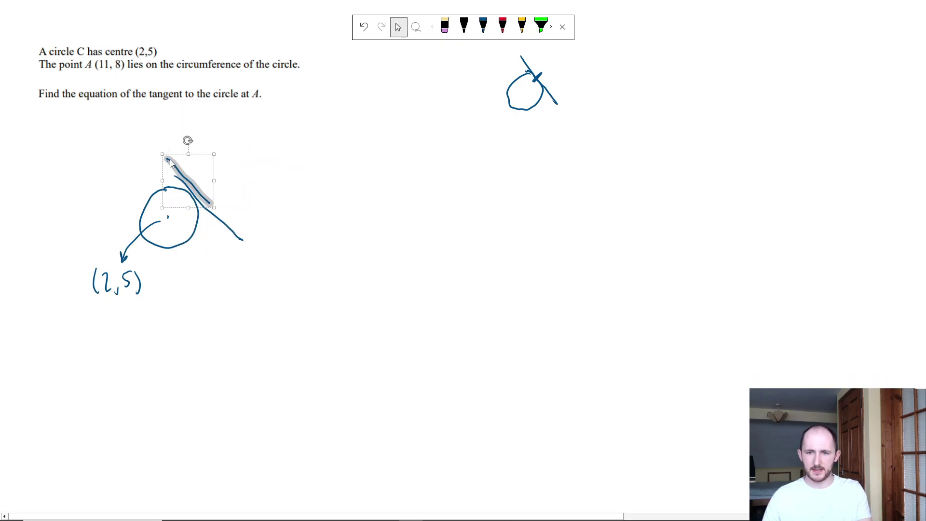
click(167, 168)
key(Delete)
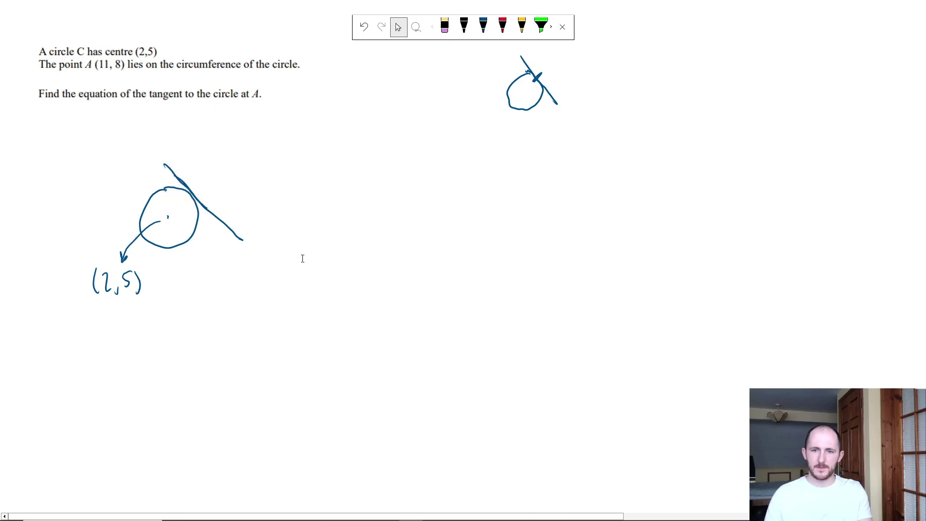
Mark and label the tangent point A(11,8) in blue ink.
key(p)
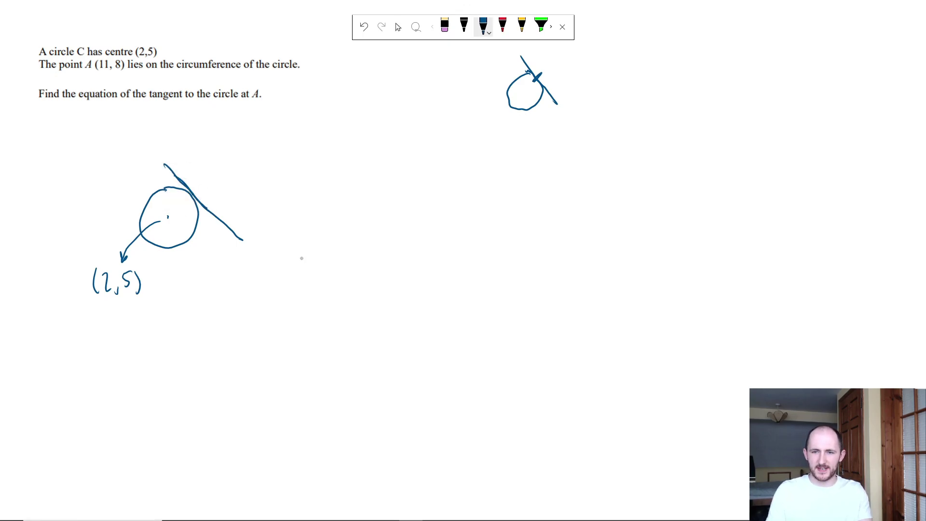
mouse_move(217, 179)
mouse_down()
mouse_move(221, 158)
mouse_move(227, 178)
mouse_up()
mouse_move(218, 171)
mouse_down()
mouse_move(232, 178)
mouse_move(245, 171)
mouse_up()
mouse_move(247, 159)
mouse_down()
mouse_move(247, 176)
mouse_move(261, 156)
mouse_move(268, 173)
mouse_up()
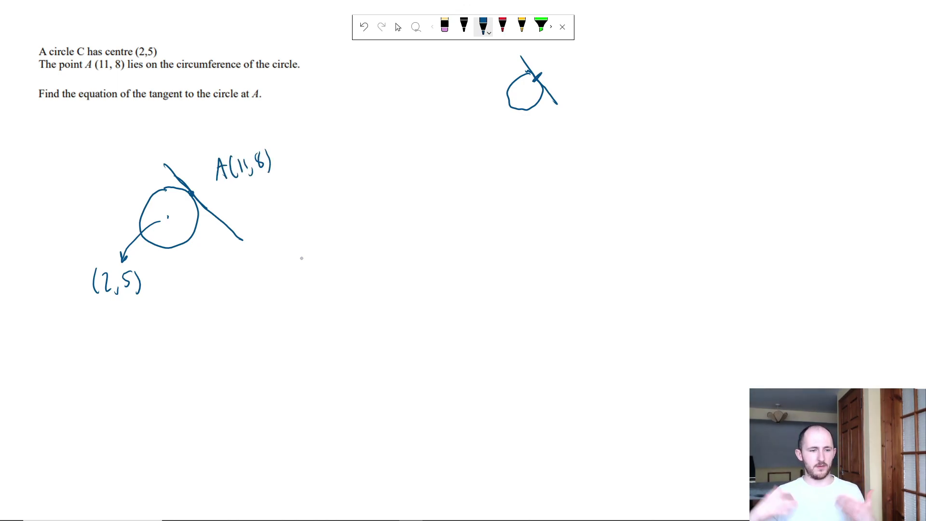
key(Escape)
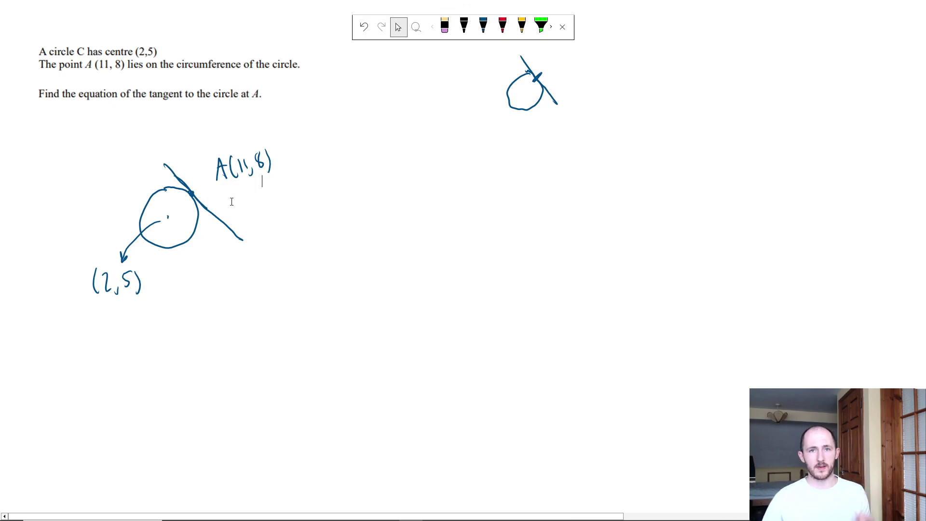
Handwrite y = mx + c beside the circle diagram.
key(ctrl+p)
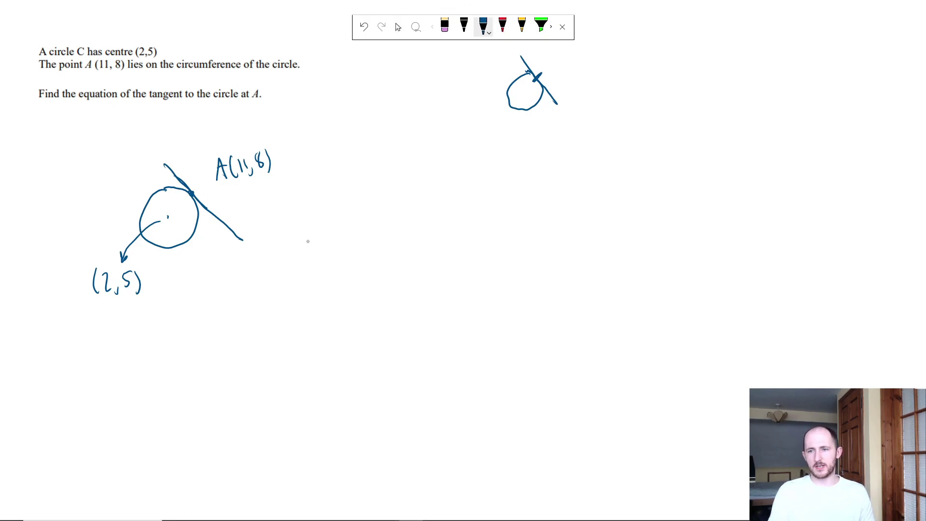
mouse_move(373, 150)
mouse_down()
mouse_move(382, 166)
mouse_move(371, 173)
mouse_up()
drag(396, 155, 405, 160)
mouse_move(411, 163)
mouse_down()
mouse_move(413, 152)
mouse_move(431, 159)
mouse_up()
drag(442, 153, 452, 152)
mouse_move(448, 147)
mouse_down()
mouse_move(447, 158)
mouse_move(462, 157)
mouse_up()
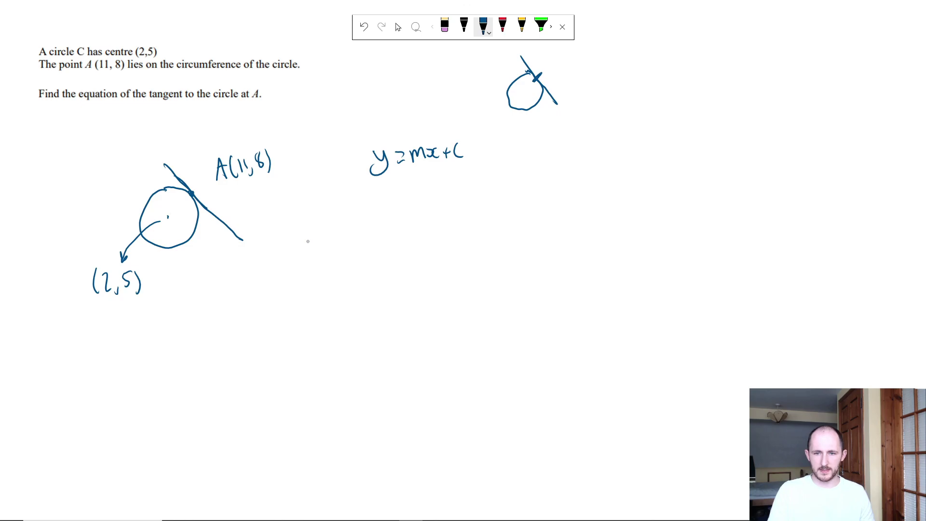
Sketch the radius to A with a right-angle mark, and start m_r = below (2,5).
mouse_move(173, 203)
mouse_down()
mouse_move(181, 192)
mouse_move(171, 205)
mouse_up()
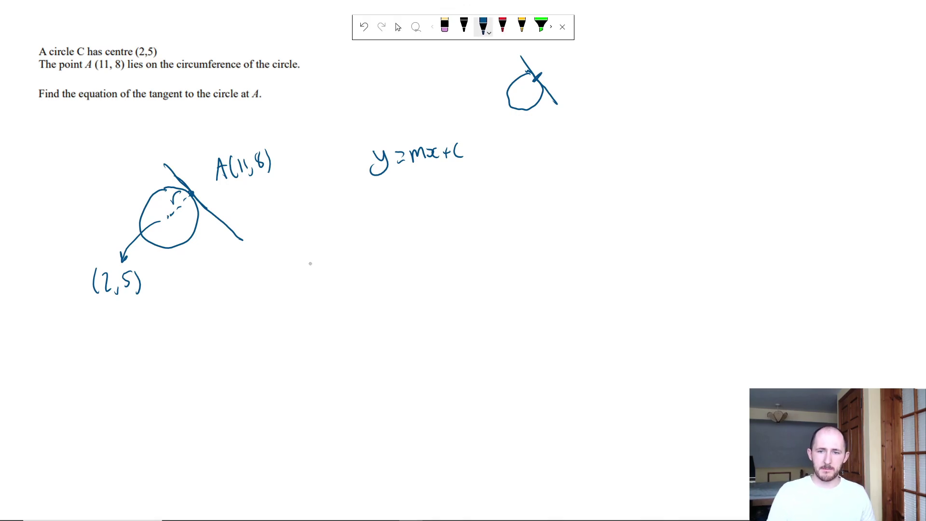
mouse_move(185, 197)
mouse_down()
mouse_move(191, 209)
mouse_move(200, 197)
mouse_up()
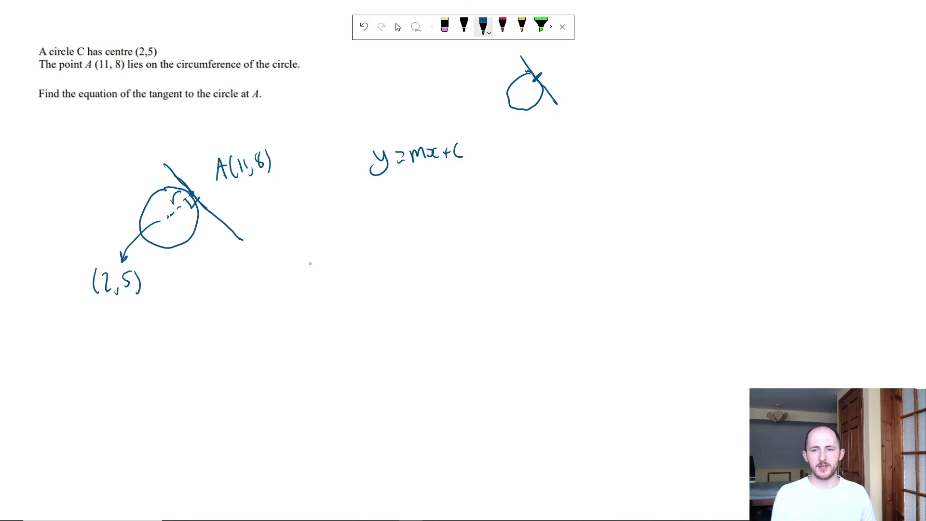
drag(98, 351, 150, 330)
drag(142, 342, 153, 340)
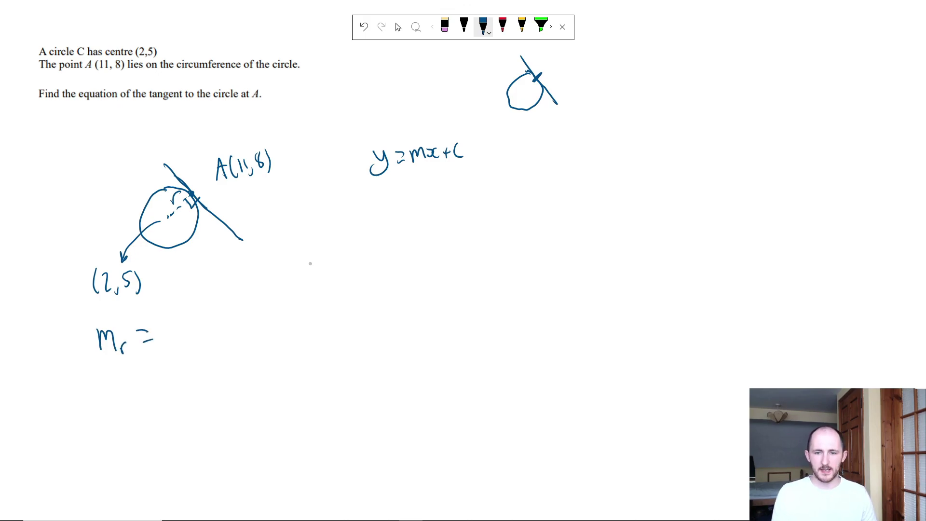
Write the radius gradient as (8−5)/(11−2) = 3/9 = 1/3.
drag(173, 308, 195, 319)
drag(198, 301, 207, 299)
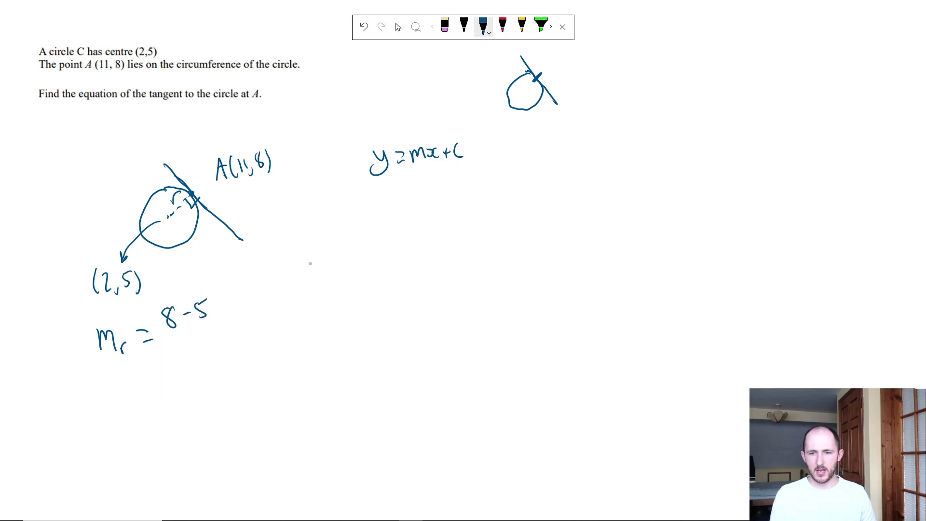
mouse_move(165, 334)
mouse_down()
mouse_move(215, 326)
mouse_move(181, 352)
mouse_up()
drag(187, 346, 210, 352)
drag(229, 318, 239, 326)
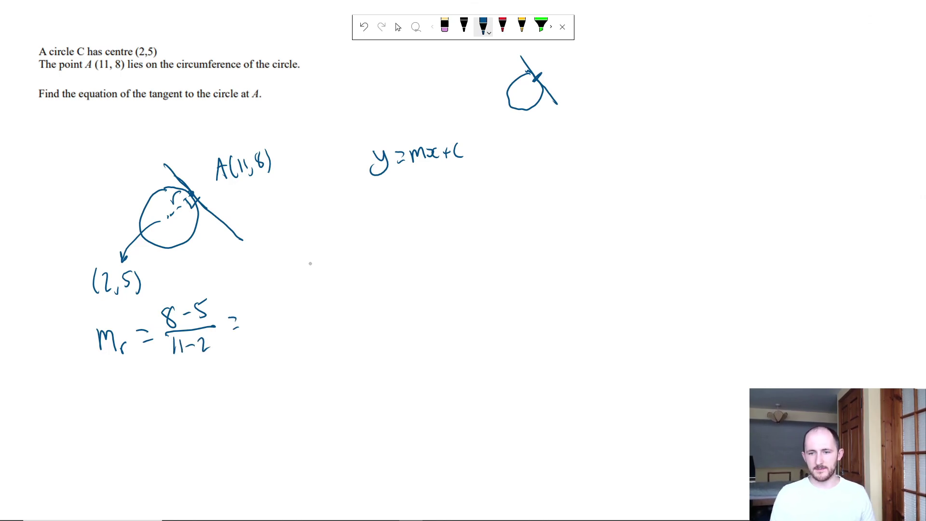
mouse_move(256, 300)
mouse_down()
mouse_move(257, 313)
mouse_move(280, 319)
mouse_move(267, 346)
mouse_up()
mouse_move(300, 314)
mouse_down()
mouse_move(316, 322)
mouse_move(335, 311)
mouse_up()
mouse_move(325, 316)
mouse_down()
mouse_move(346, 316)
mouse_move(333, 341)
mouse_up()
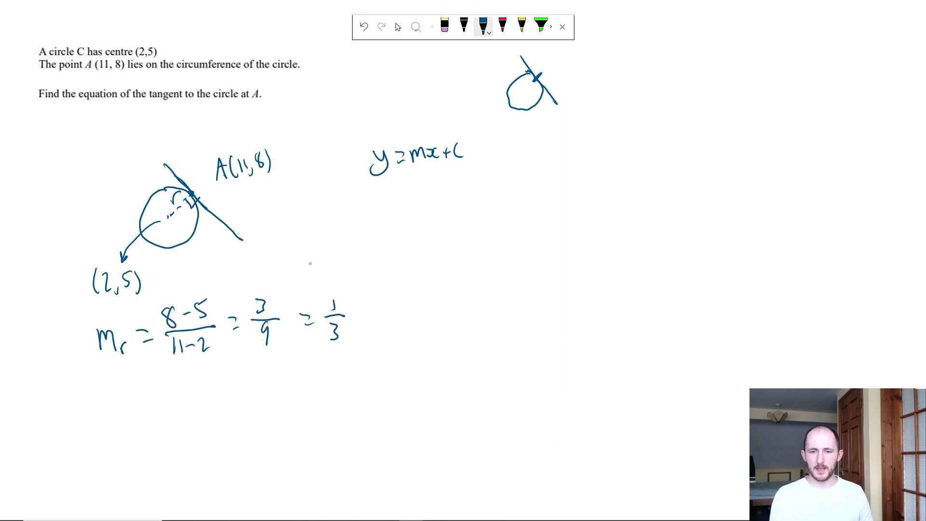
Write the tangent gradient m_t = −3/1 = −3 and the equation y = −3x + c.
drag(101, 405, 123, 427)
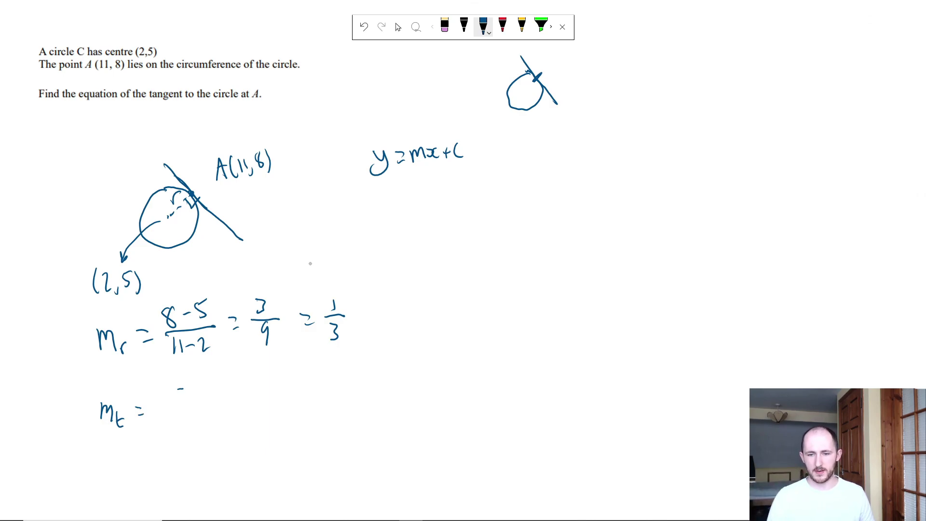
mouse_move(179, 389)
mouse_down()
mouse_move(181, 403)
mouse_move(196, 405)
mouse_move(186, 423)
mouse_up()
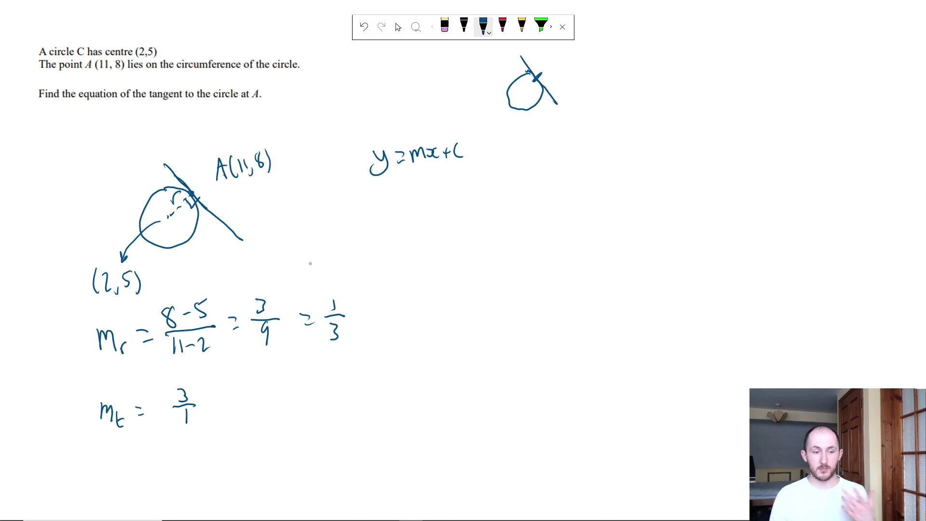
mouse_move(158, 406)
mouse_down()
mouse_move(225, 402)
mouse_move(227, 410)
mouse_up()
mouse_move(236, 408)
mouse_down()
mouse_move(257, 407)
mouse_move(251, 416)
mouse_up()
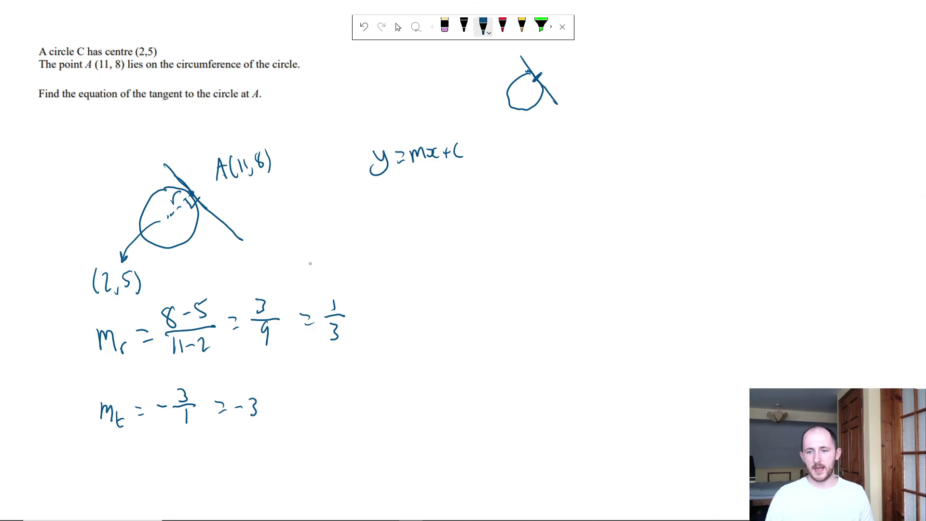
mouse_move(367, 396)
mouse_down()
mouse_move(367, 415)
mouse_move(374, 410)
mouse_up()
mouse_move(391, 399)
mouse_down()
mouse_move(442, 410)
mouse_move(469, 397)
mouse_move(464, 405)
mouse_up()
mouse_move(481, 392)
mouse_down()
mouse_move(474, 404)
mouse_move(484, 405)
mouse_up()
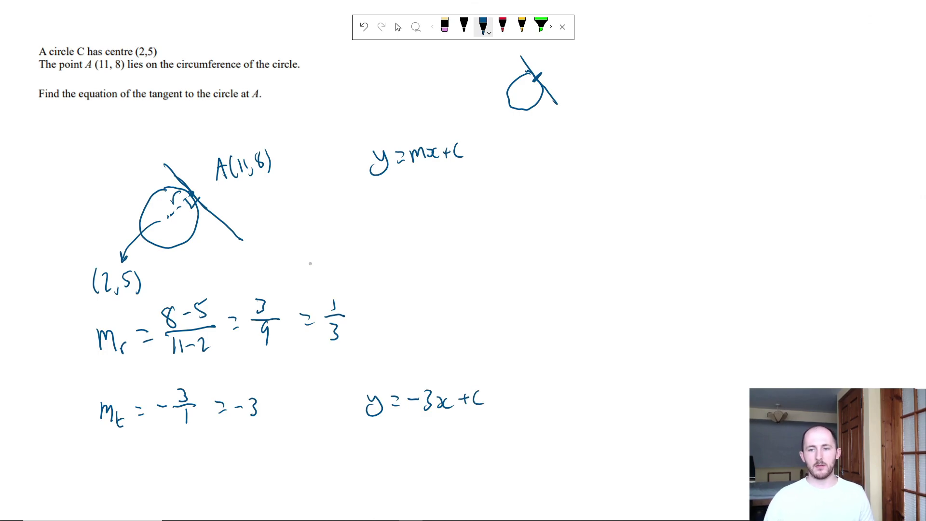
Write x = 11, y = 8 below y = −3x + c.
key(Escape)
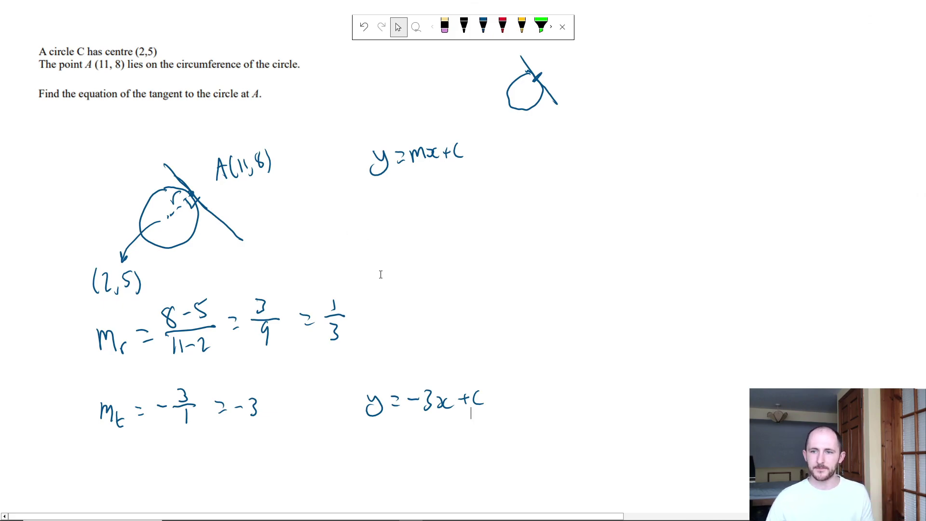
scroll(381, 275, down, 3)
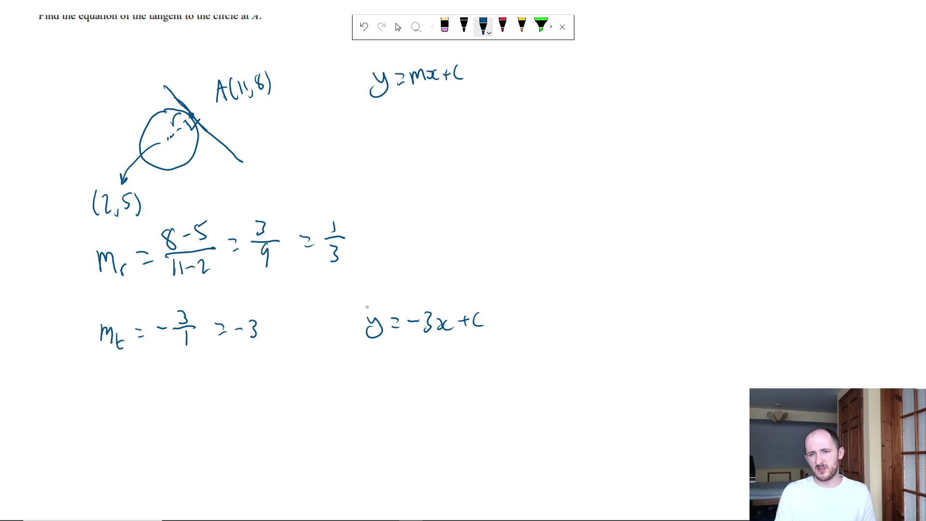
mouse_move(365, 363)
mouse_down()
mouse_move(367, 378)
mouse_move(383, 378)
mouse_up()
drag(388, 370, 401, 375)
drag(405, 363, 413, 375)
drag(420, 375, 432, 372)
mouse_move(439, 364)
mouse_down()
mouse_move(433, 382)
mouse_move(460, 365)
mouse_up()
drag(452, 369, 474, 356)
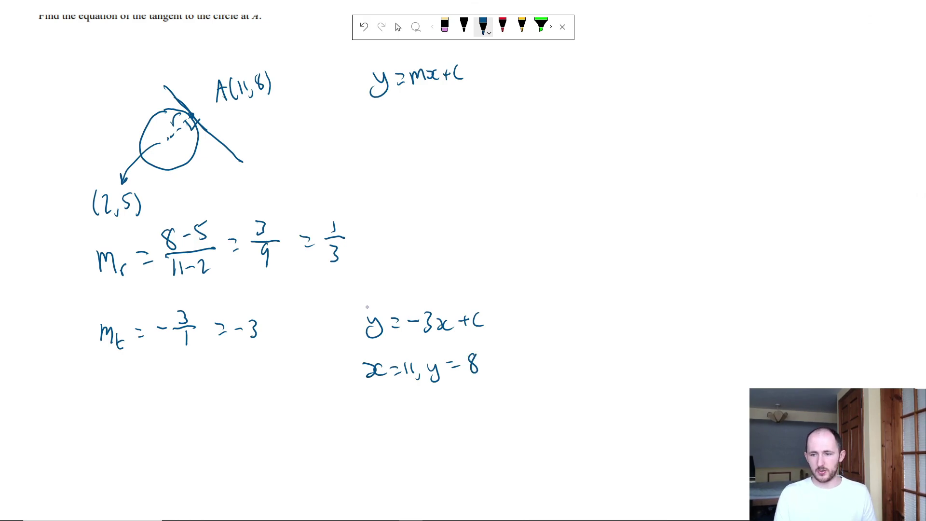
Substitute the point to write 8 = −3(11) + c, then 8 = −33 + c.
drag(368, 402, 395, 410)
drag(391, 420, 451, 412)
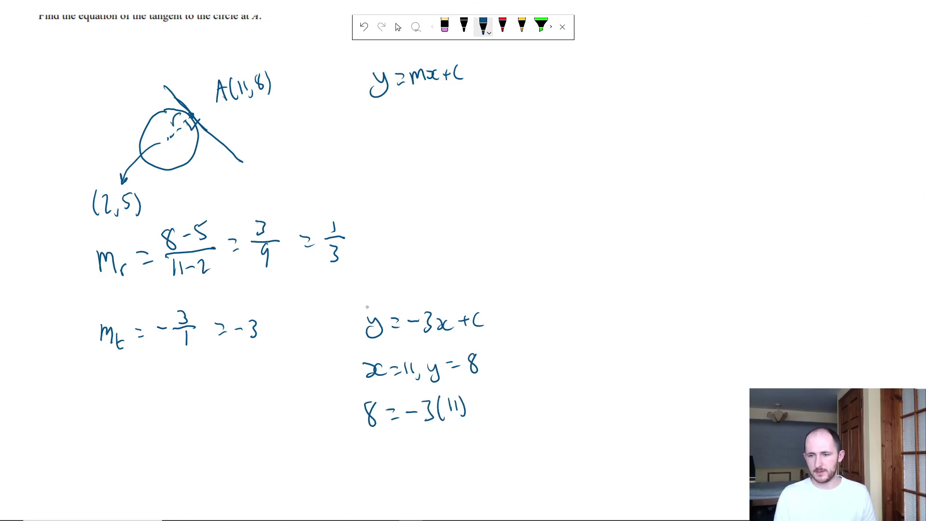
drag(471, 404, 481, 404)
mouse_move(475, 399)
mouse_down()
mouse_move(475, 409)
mouse_move(491, 411)
mouse_up()
mouse_move(375, 443)
mouse_down()
mouse_move(435, 452)
mouse_move(461, 442)
mouse_up()
mouse_move(457, 436)
mouse_down()
mouse_move(456, 449)
mouse_move(472, 448)
mouse_up()
Solve for c = 41 and write the final tangent y = −3x + 41.
scroll(367, 307, down, 3)
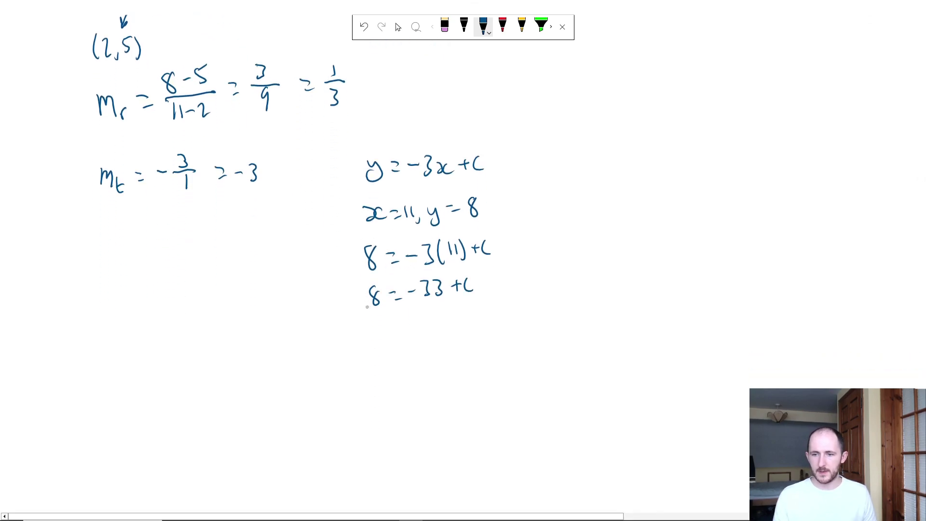
drag(376, 330, 376, 347)
drag(389, 334, 433, 345)
mouse_move(102, 366)
mouse_down()
mouse_move(114, 363)
mouse_move(103, 384)
mouse_move(136, 366)
mouse_up()
drag(127, 376, 137, 375)
drag(146, 369, 176, 370)
mouse_move(189, 360)
mouse_down()
mouse_move(188, 371)
mouse_move(203, 370)
mouse_up()
mouse_move(216, 352)
mouse_down()
mouse_move(228, 371)
mouse_move(263, 361)
mouse_up()
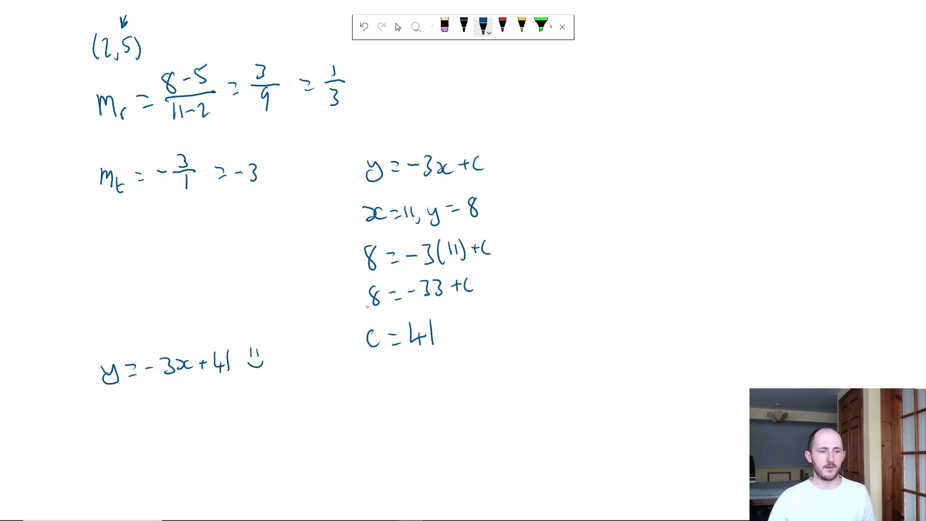
Move to the x² + y² = 5 question and ink the centre (0,0) under part (a).
click(398, 27)
scroll(473, 300, up, 4)
scroll(473, 300, down, 10)
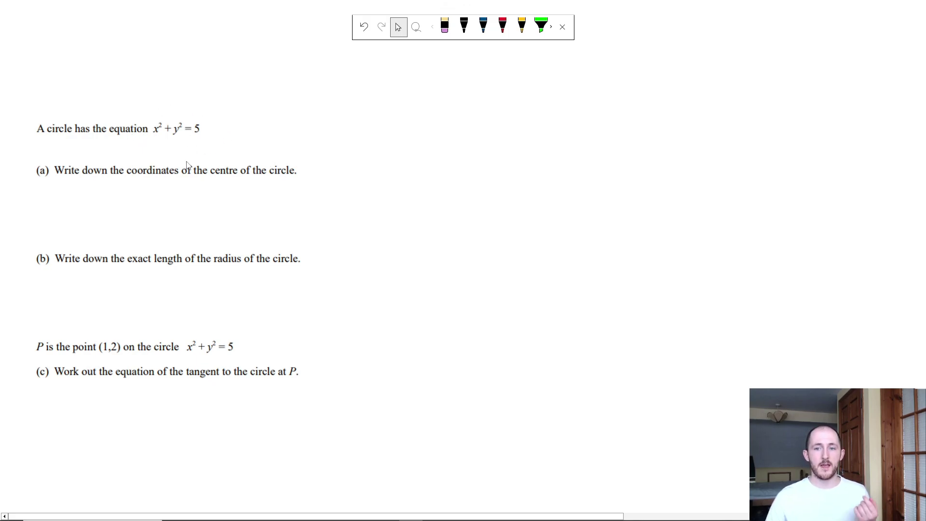
click(483, 26)
mouse_move(210, 191)
mouse_down()
mouse_move(214, 219)
mouse_move(223, 198)
mouse_move(244, 198)
mouse_up()
drag(252, 191, 252, 220)
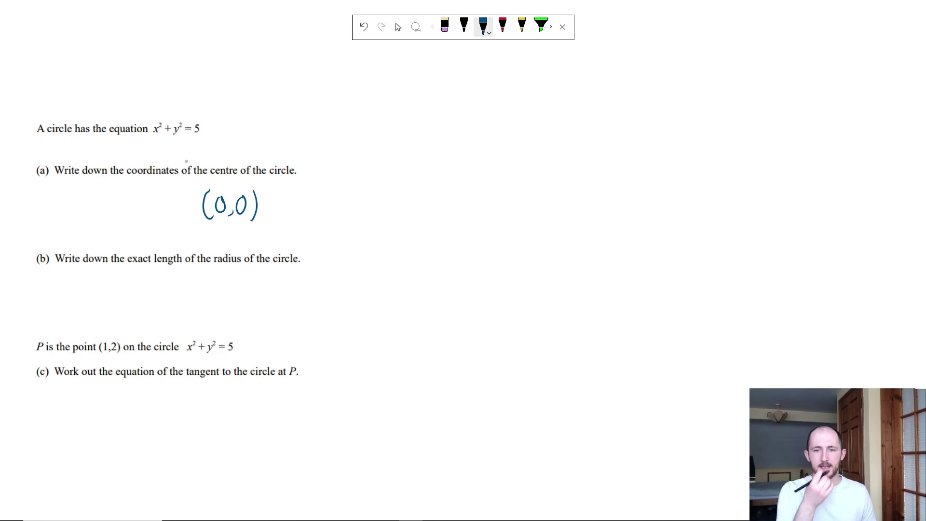
key(Escape)
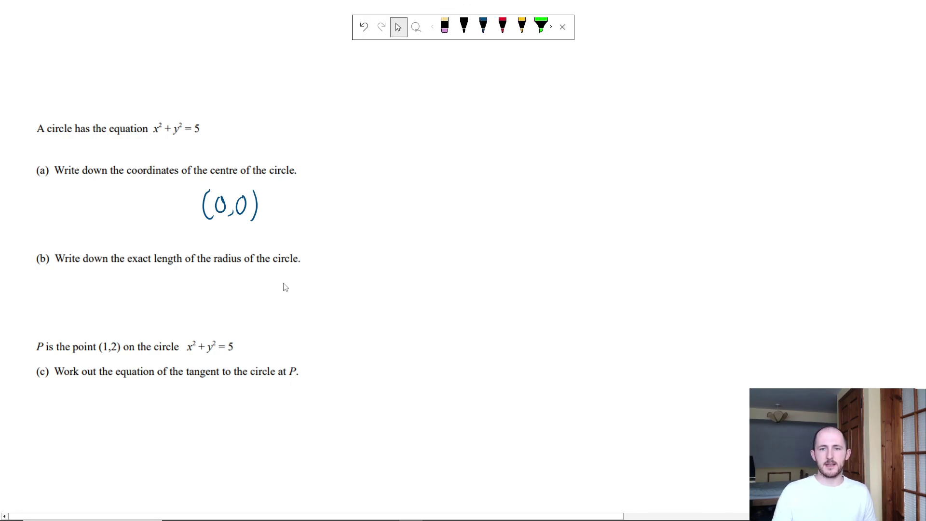
Note x² + y² = r² with an arrow to (0,0), and write the radius √5 under part (b).
key(ctrl+p)
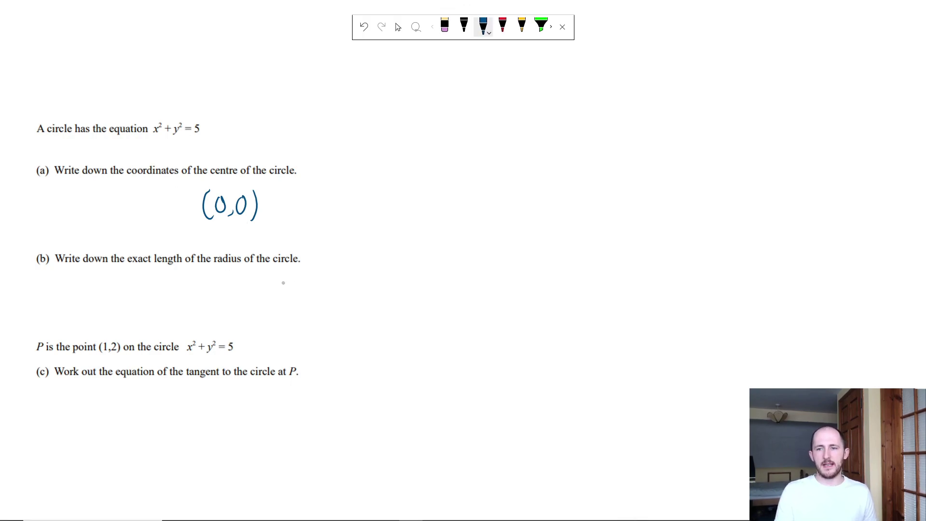
mouse_move(318, 122)
mouse_down()
mouse_move(320, 136)
mouse_move(339, 137)
mouse_move(353, 118)
mouse_up()
mouse_move(358, 127)
mouse_down()
mouse_move(367, 125)
mouse_move(362, 136)
mouse_move(382, 129)
mouse_up()
drag(389, 121, 381, 140)
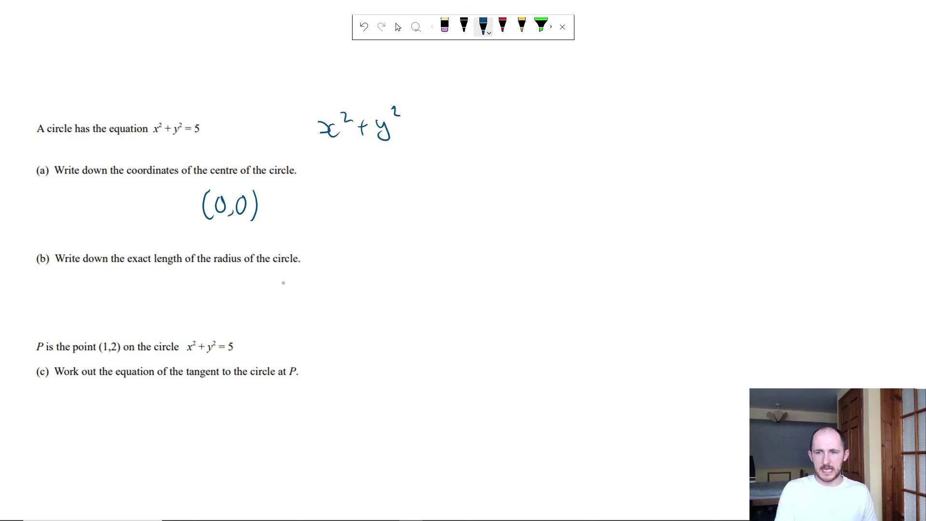
mouse_move(297, 132)
mouse_down()
mouse_move(236, 190)
mouse_move(243, 186)
mouse_up()
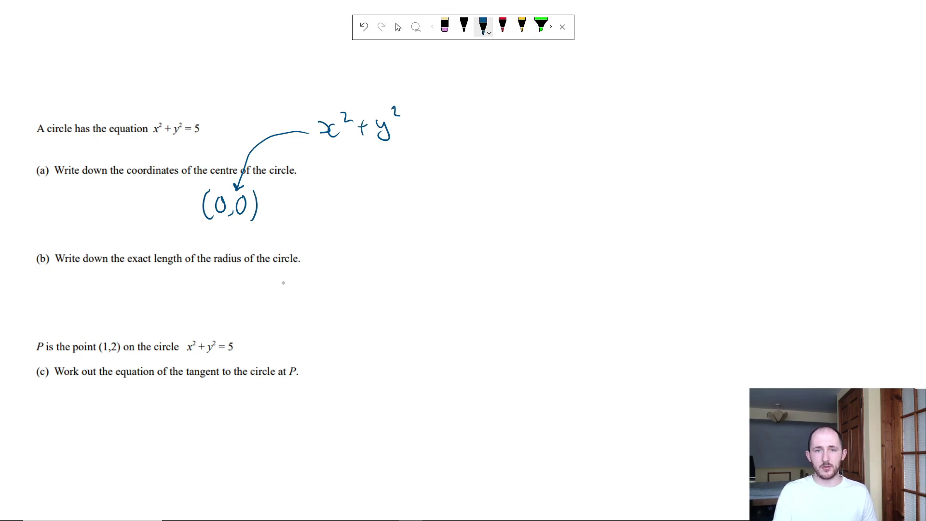
drag(417, 121, 432, 119)
mouse_move(422, 128)
mouse_down()
mouse_move(471, 118)
mouse_move(475, 127)
mouse_up()
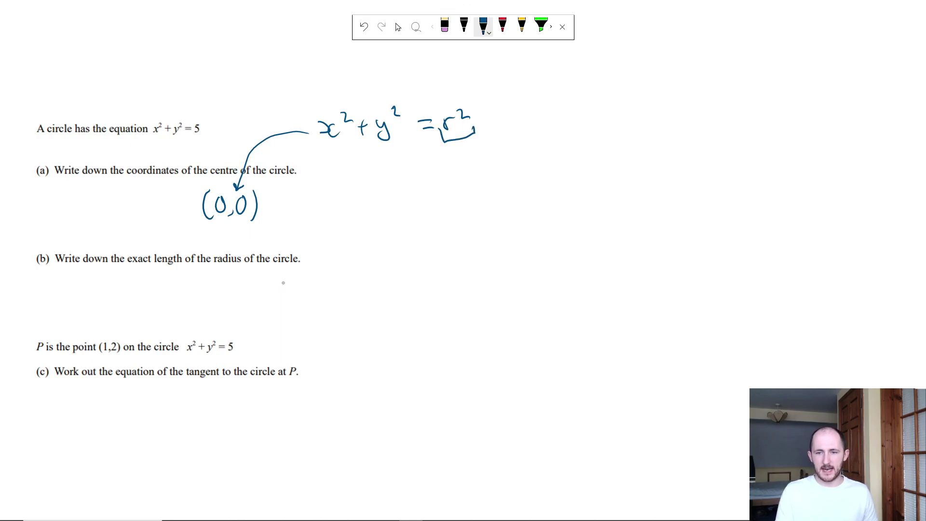
mouse_move(230, 299)
mouse_down()
mouse_move(259, 278)
mouse_move(244, 304)
mouse_up()
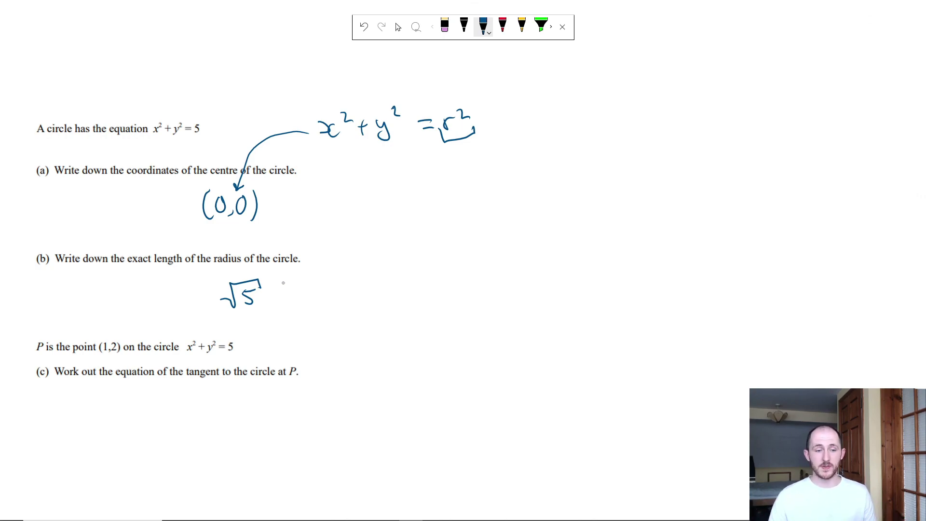
Sketch the part (c) circle in blue ink with an arrow labelling its centre (0,0).
click(398, 27)
scroll(193, 193, down, 3)
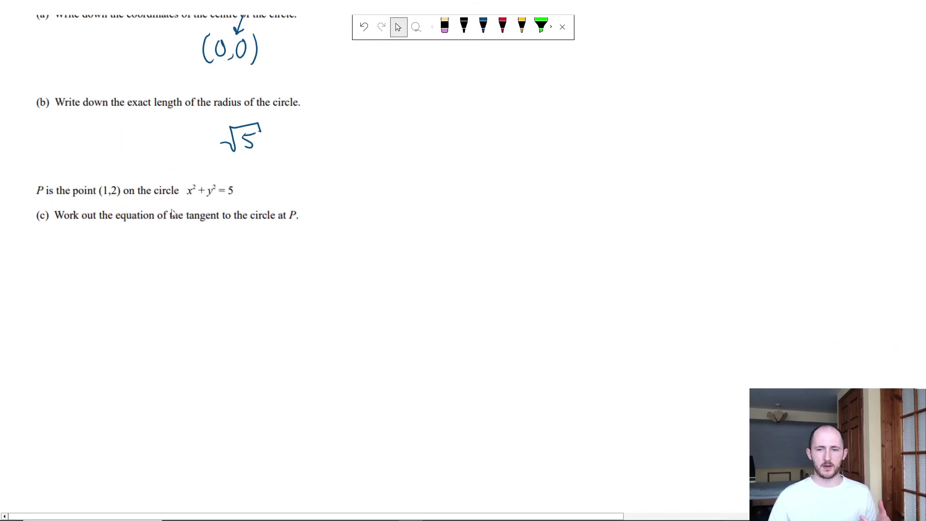
click(483, 27)
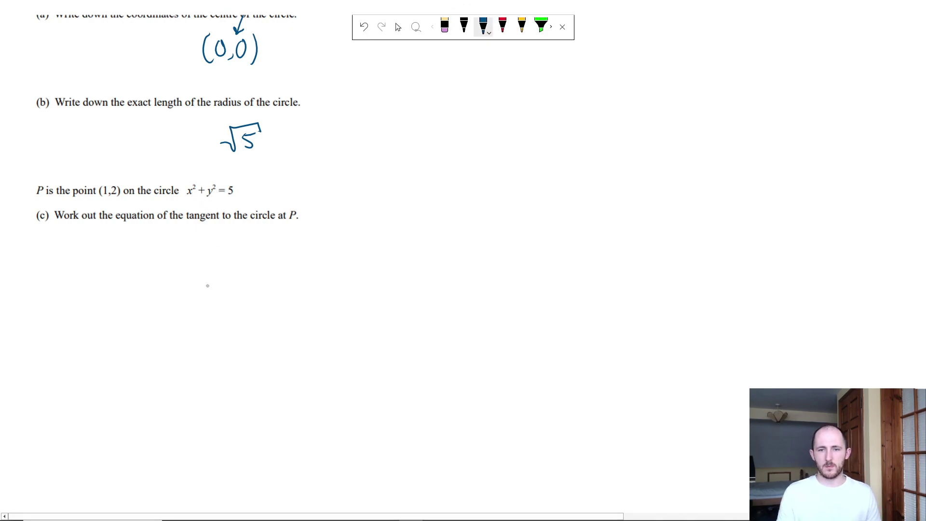
mouse_move(92, 267)
mouse_down()
mouse_move(65, 309)
mouse_move(120, 309)
mouse_move(112, 275)
mouse_move(90, 265)
mouse_up()
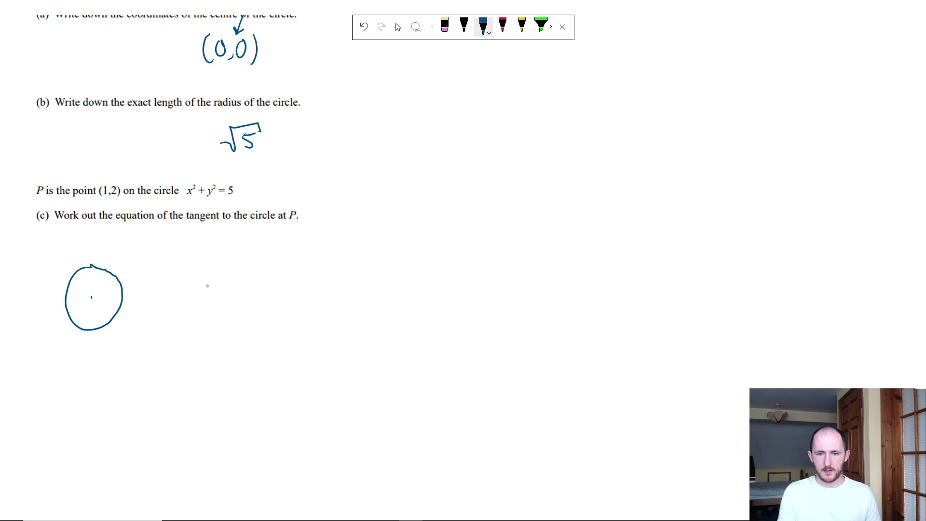
mouse_move(89, 300)
mouse_down()
mouse_move(47, 362)
mouse_move(57, 350)
mouse_up()
mouse_move(63, 357)
mouse_down()
mouse_move(68, 348)
mouse_move(77, 361)
mouse_up()
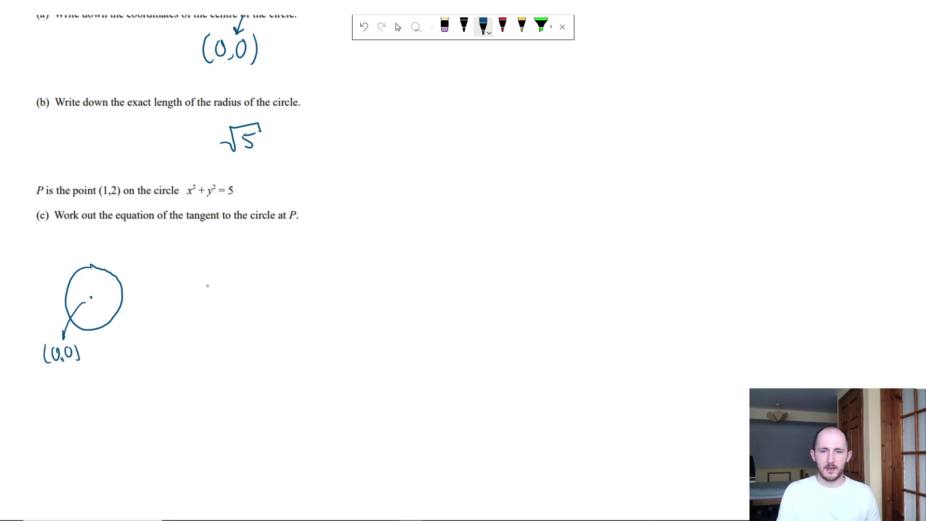
Draw a tangent labelled at (1,2) and start writing m_r = beside the sketch.
drag(98, 245, 151, 328)
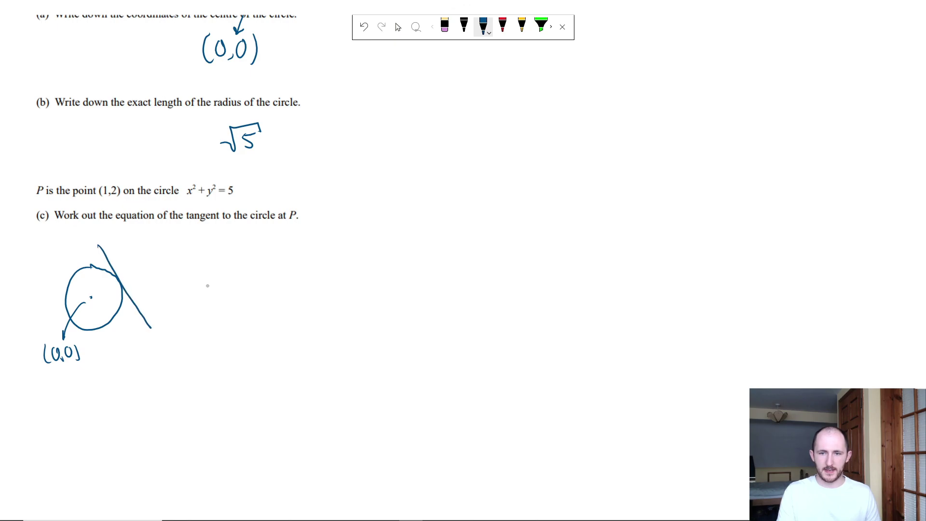
mouse_move(134, 264)
mouse_down()
mouse_move(137, 282)
mouse_move(161, 273)
mouse_up()
drag(162, 257, 164, 277)
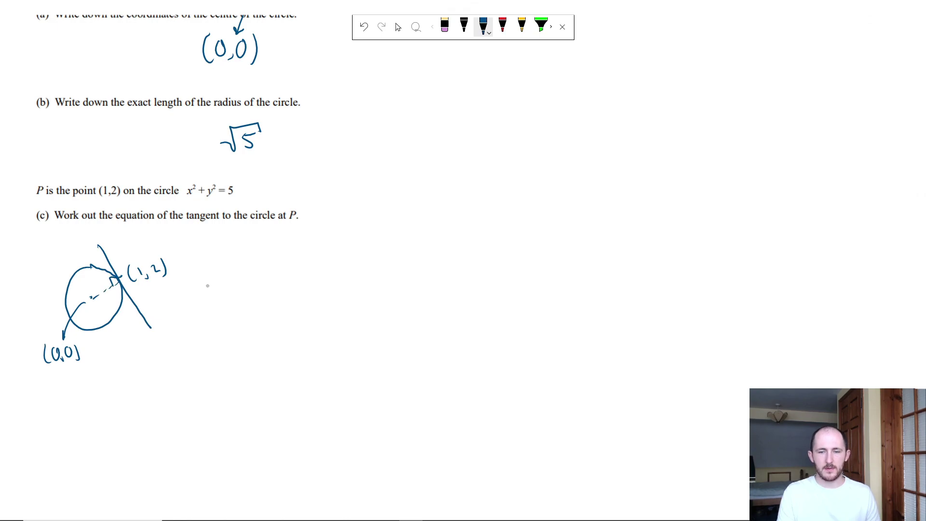
drag(251, 247, 273, 263)
mouse_move(277, 259)
mouse_down()
mouse_move(280, 267)
mouse_move(289, 253)
mouse_up()
drag(297, 247, 338, 240)
Give the radius gradient as 2/1 = 2, start m_t, and write y = −½x + c.
key(Escape)
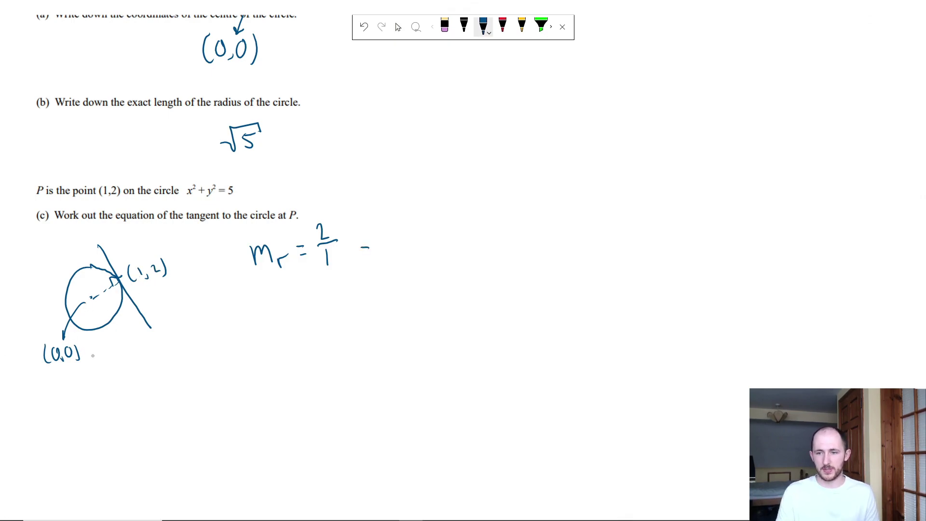
drag(382, 240, 395, 258)
mouse_move(259, 319)
mouse_down()
mouse_move(266, 311)
mouse_move(293, 320)
mouse_up()
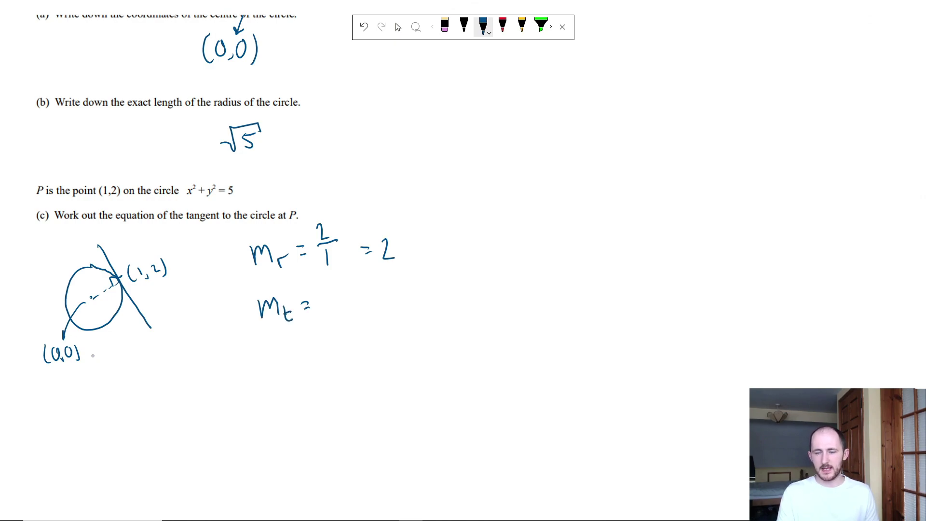
mouse_move(376, 264)
mouse_down()
mouse_move(405, 259)
mouse_move(395, 280)
mouse_move(343, 297)
mouse_move(358, 297)
mouse_move(358, 322)
mouse_up()
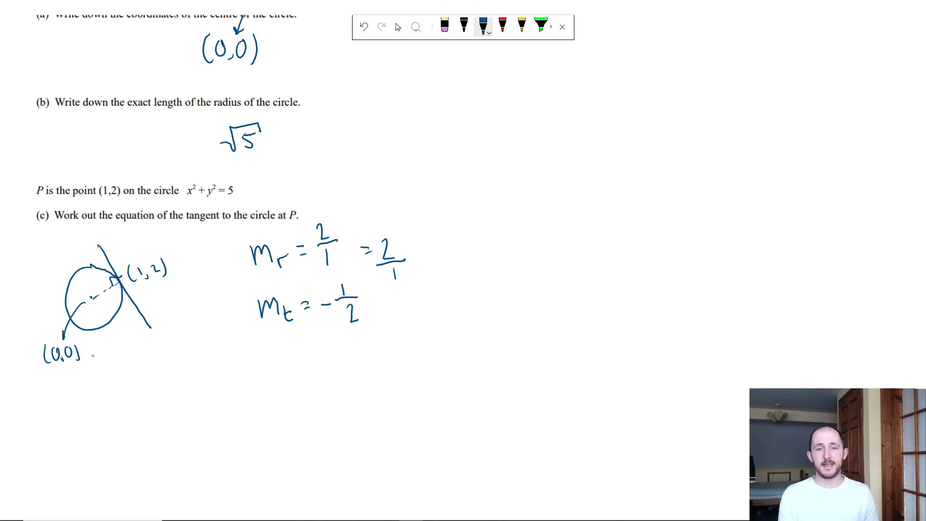
drag(253, 353, 259, 368)
mouse_move(267, 354)
mouse_down()
mouse_move(257, 379)
mouse_move(287, 355)
mouse_up()
drag(278, 365, 322, 346)
mouse_move(312, 351)
mouse_down()
mouse_move(328, 348)
mouse_move(328, 363)
mouse_move(337, 355)
mouse_up()
mouse_move(341, 343)
mouse_down()
mouse_move(331, 356)
mouse_move(357, 345)
mouse_up()
mouse_move(353, 340)
mouse_down()
mouse_move(351, 352)
mouse_move(364, 350)
mouse_up()
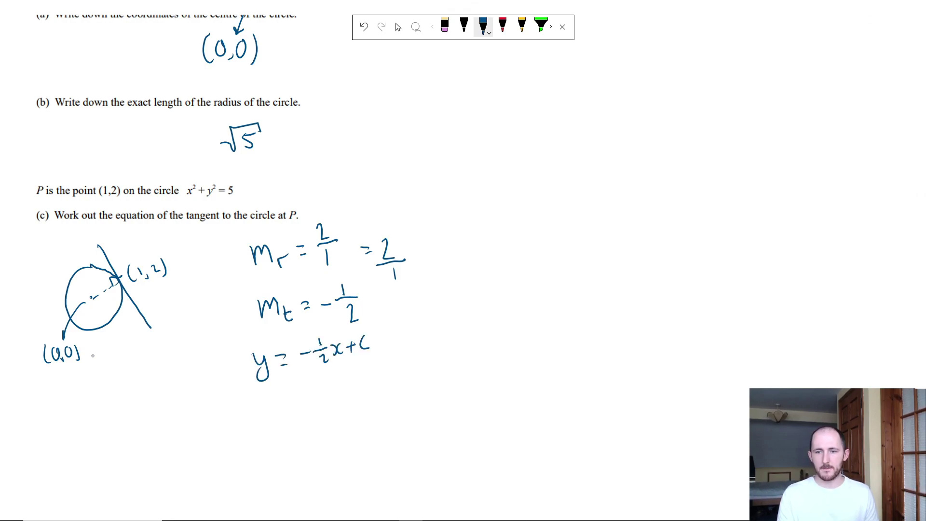
Circle (1,2) and substitute it: 2 = −½(1) + c, then 2 = −½ + c.
mouse_move(135, 251)
mouse_down()
mouse_move(166, 292)
mouse_move(133, 250)
mouse_up()
mouse_move(260, 405)
mouse_down()
mouse_move(265, 426)
mouse_move(276, 425)
mouse_up()
drag(283, 407, 334, 410)
drag(340, 380, 348, 397)
mouse_move(353, 379)
mouse_down()
mouse_move(356, 400)
mouse_move(372, 384)
mouse_up()
mouse_move(368, 380)
mouse_down()
mouse_move(368, 389)
mouse_move(389, 391)
mouse_up()
drag(269, 446, 285, 461)
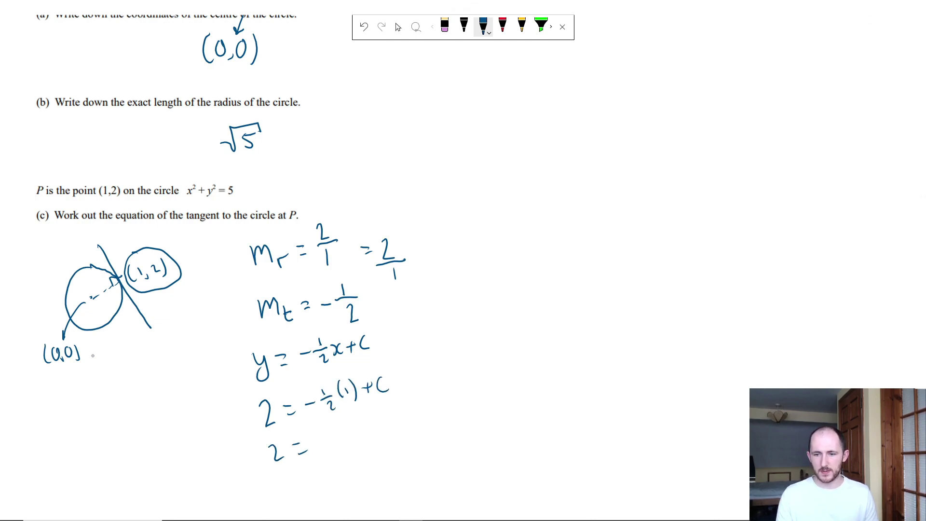
drag(332, 430, 340, 434)
mouse_move(338, 441)
mouse_down()
mouse_move(346, 448)
mouse_move(361, 432)
mouse_up()
mouse_move(355, 428)
mouse_down()
mouse_move(356, 439)
mouse_move(373, 436)
mouse_up()
Solve for c = 2.5 and rewrite it as the fraction 5/2.
scroll(92, 356, down, 3)
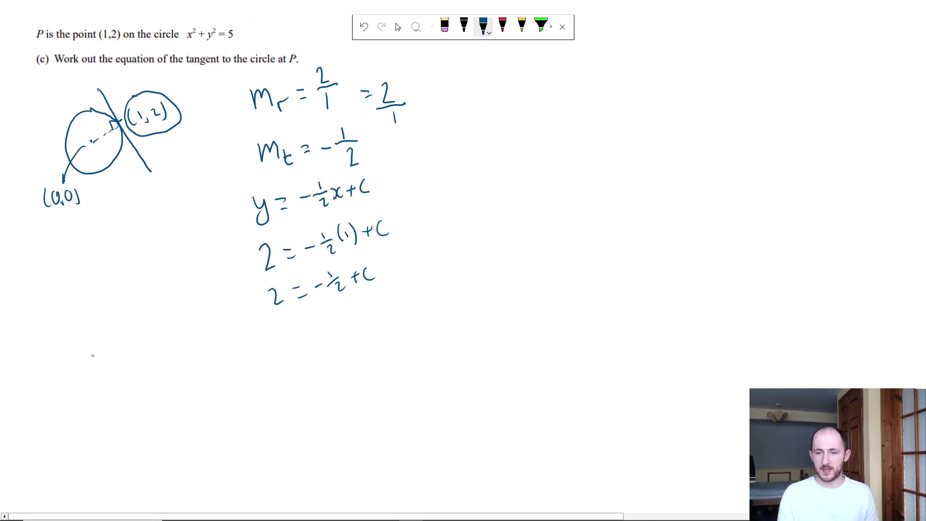
mouse_move(285, 338)
mouse_down()
mouse_move(275, 354)
mouse_move(287, 359)
mouse_up()
drag(299, 346, 306, 345)
drag(299, 350, 341, 339)
drag(351, 327, 343, 340)
mouse_move(382, 304)
mouse_down()
mouse_move(388, 317)
mouse_move(396, 299)
mouse_up()
drag(382, 320, 402, 314)
drag(393, 326, 397, 331)
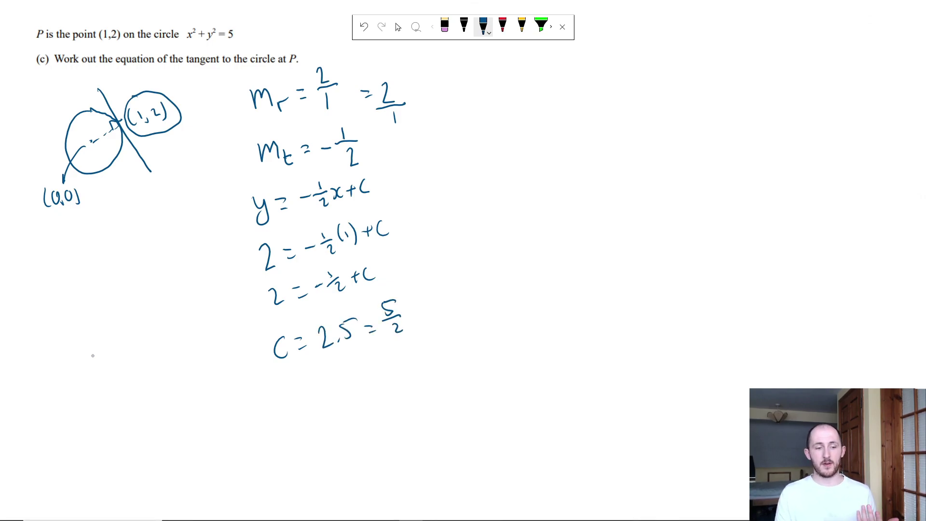
Write the final tangent equation y = −½x + 5/2 below the working.
mouse_move(112, 387)
mouse_down()
mouse_move(118, 414)
mouse_move(148, 390)
mouse_move(152, 399)
mouse_move(180, 390)
mouse_up()
mouse_move(175, 393)
mouse_down()
mouse_move(189, 391)
mouse_move(192, 404)
mouse_up()
drag(195, 389, 220, 392)
mouse_move(217, 388)
mouse_down()
mouse_move(218, 398)
mouse_move(245, 369)
mouse_move(248, 405)
mouse_up()
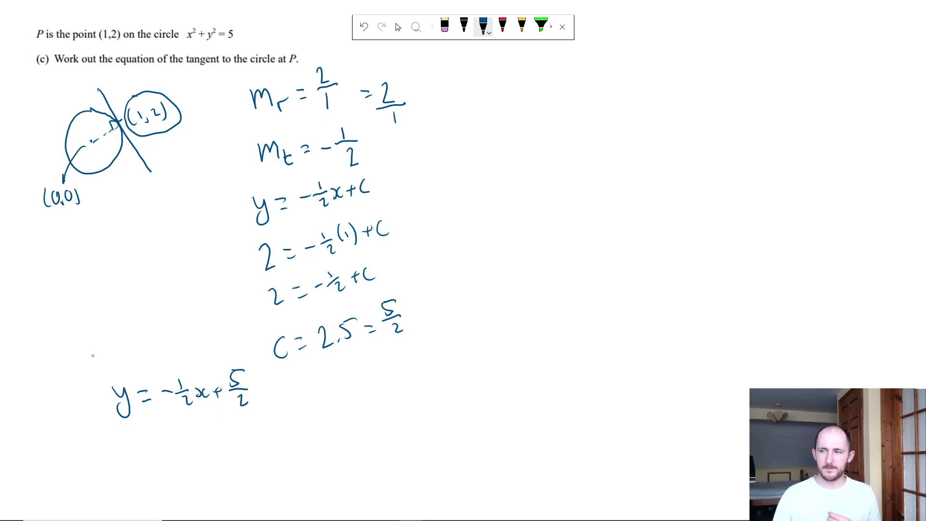
On the radius-5 circle question, ink the tangent through (3,4) and label the point.
click(398, 27)
scroll(315, 346, down, 8)
scroll(315, 346, down, 10)
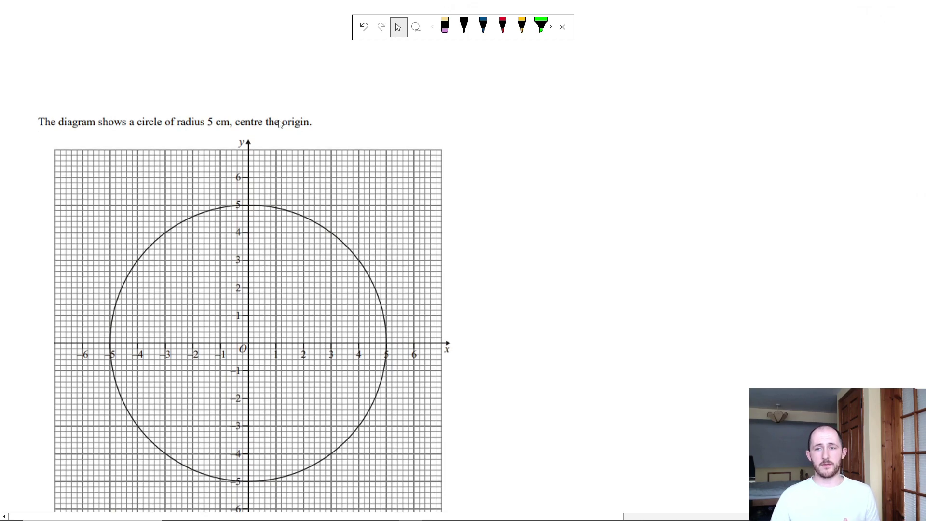
scroll(390, 381, down, 7)
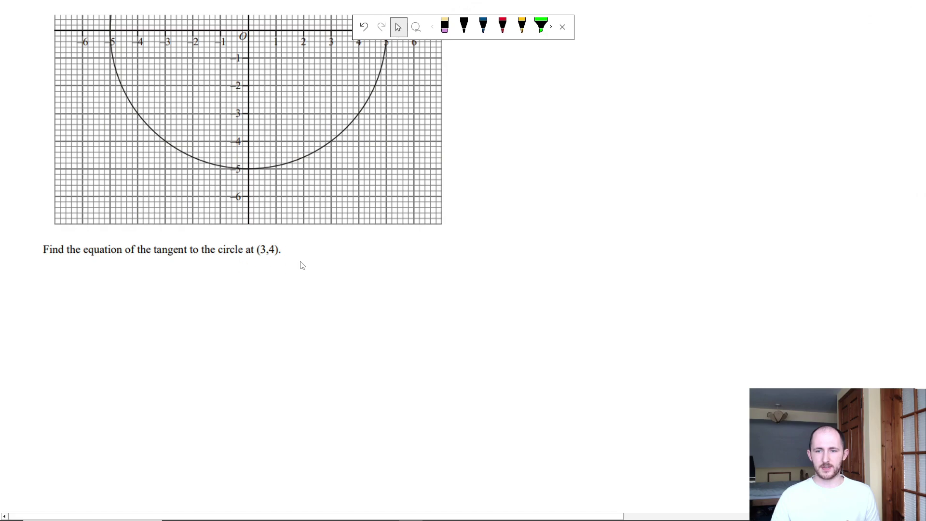
scroll(302, 263, up, 5)
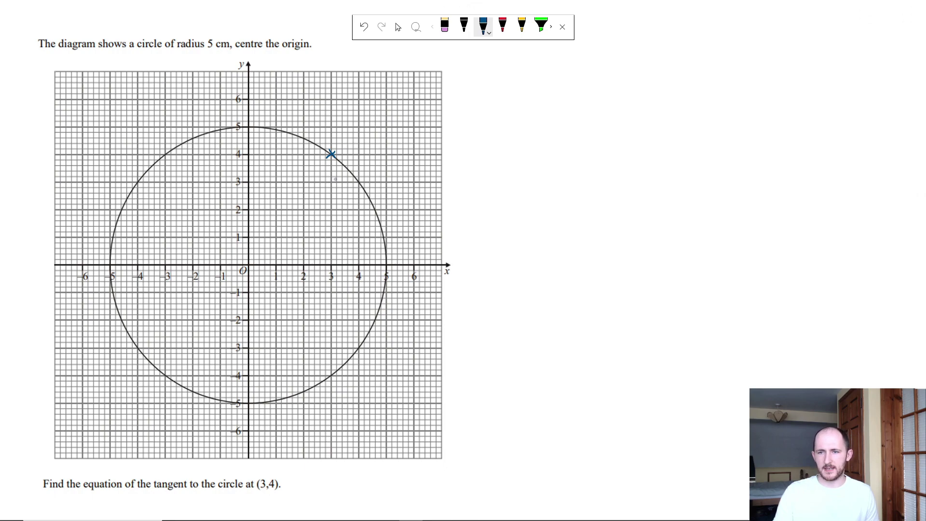
drag(285, 122, 389, 197)
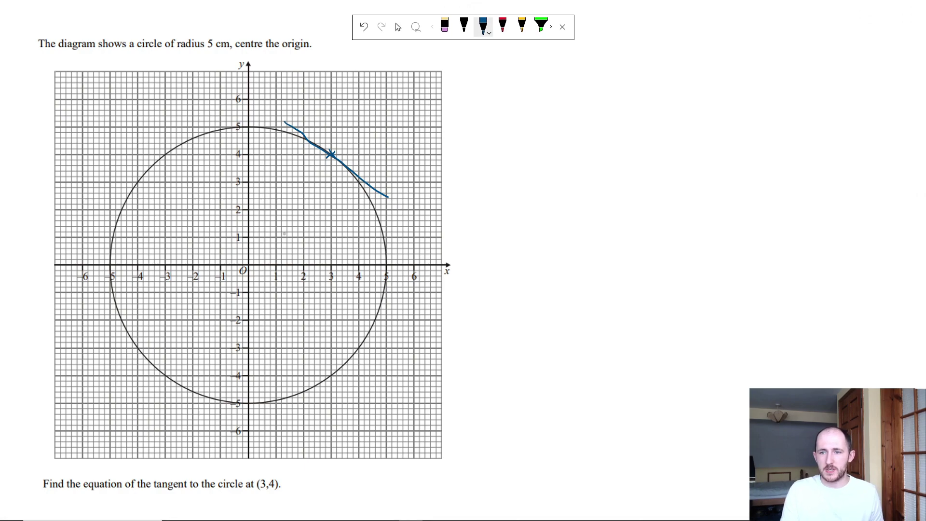
mouse_move(337, 127)
mouse_down()
mouse_move(345, 148)
mouse_move(372, 139)
mouse_up()
drag(366, 132, 374, 149)
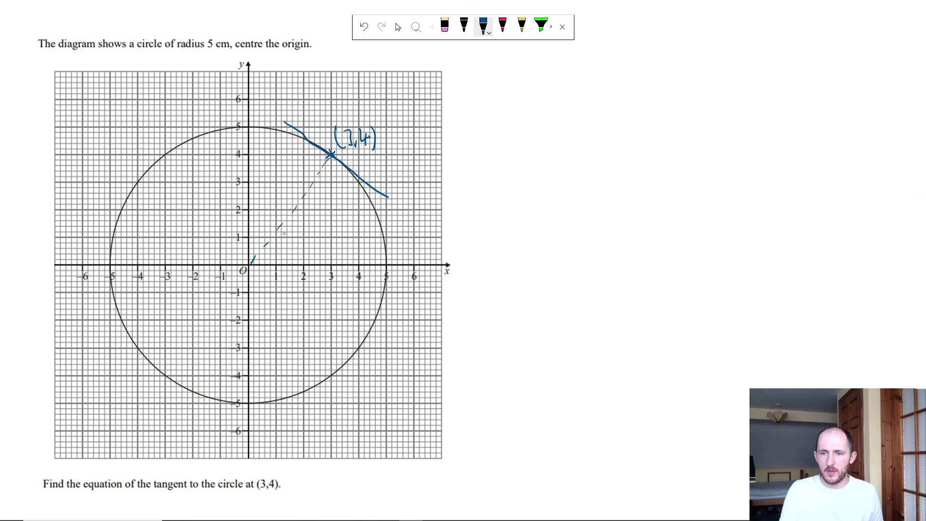
Label the dashed radius r and begin writing m_r = beside the graph.
drag(303, 219, 316, 210)
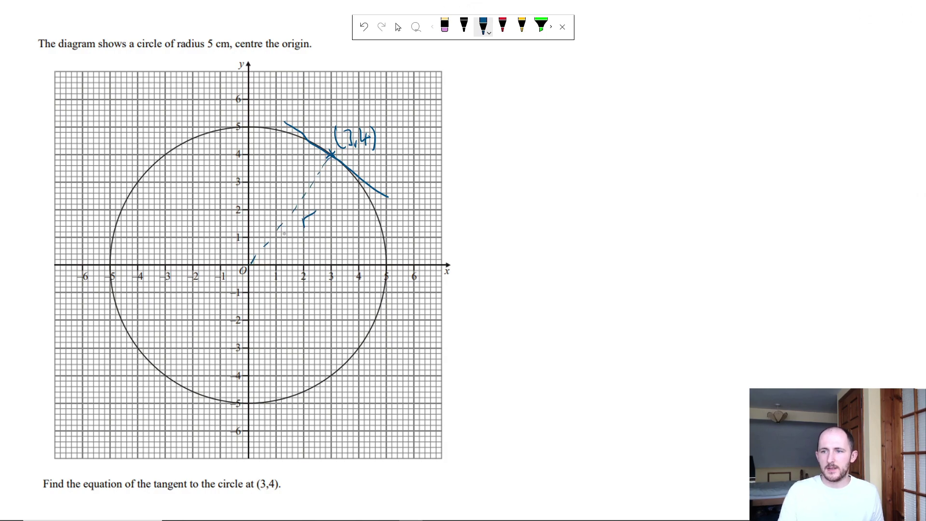
mouse_move(463, 118)
mouse_down()
mouse_move(464, 134)
mouse_move(494, 127)
mouse_up()
drag(502, 118, 506, 116)
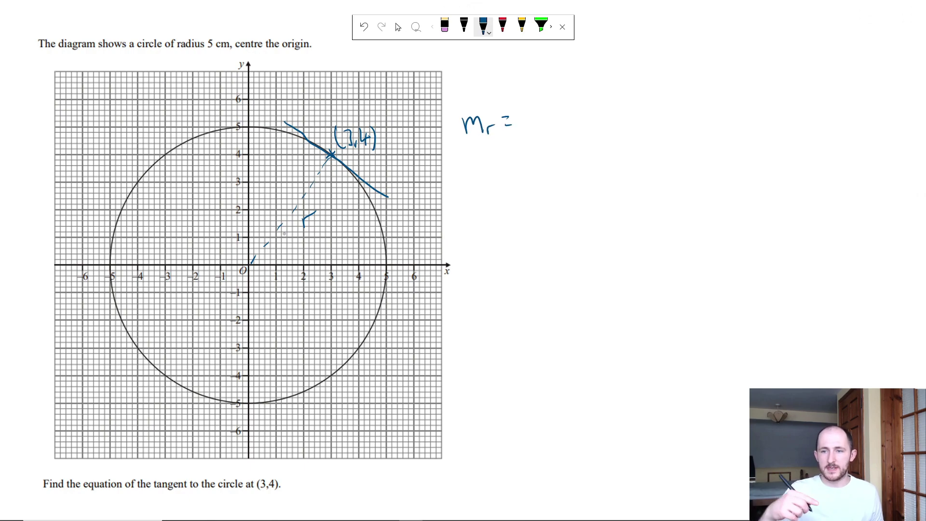
Write the radius gradient m_r = 4/3 and the tangent gradient m_t = −3/4 in blue ink.
mouse_move(520, 99)
mouse_down()
mouse_move(519, 113)
mouse_move(541, 117)
mouse_move(521, 144)
mouse_up()
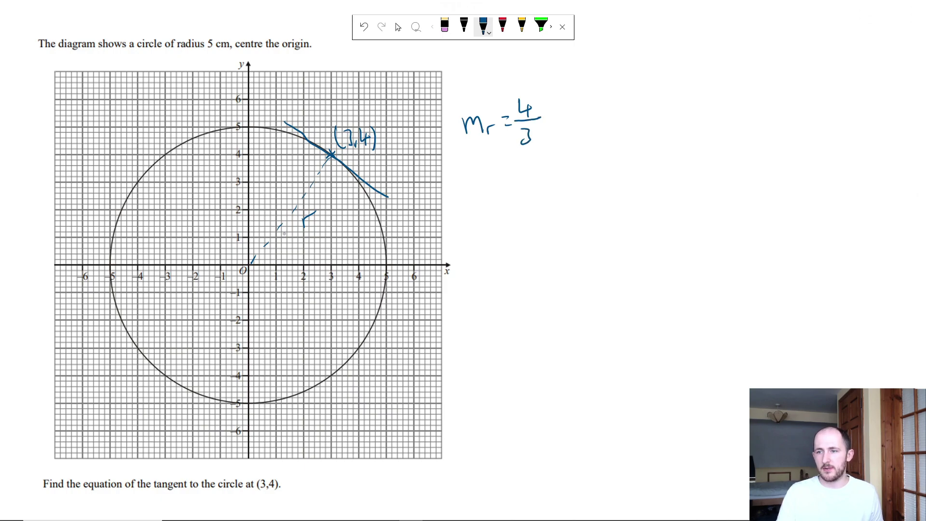
mouse_move(463, 176)
mouse_down()
mouse_move(465, 192)
mouse_move(488, 199)
mouse_up()
drag(483, 191, 492, 189)
mouse_move(537, 162)
mouse_down()
mouse_move(545, 168)
mouse_move(538, 175)
mouse_up()
drag(531, 182, 555, 179)
drag(541, 187, 546, 201)
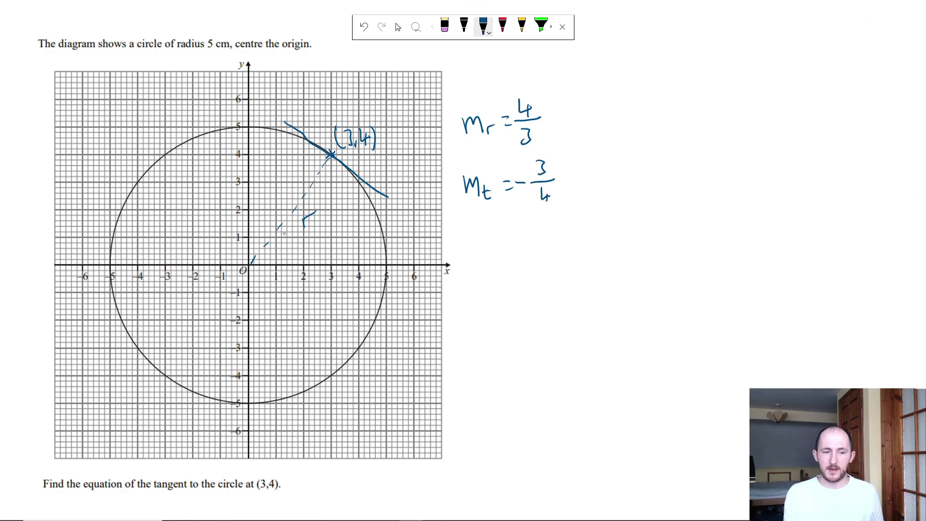
Write the tangent line as y = −3/4x + c.
mouse_move(474, 241)
mouse_down()
mouse_move(487, 240)
mouse_move(477, 269)
mouse_up()
drag(496, 246, 549, 247)
mouse_move(539, 256)
mouse_down()
mouse_move(547, 263)
mouse_move(564, 253)
mouse_up()
mouse_move(568, 241)
mouse_down()
mouse_move(557, 252)
mouse_move(582, 245)
mouse_up()
mouse_move(579, 240)
mouse_down()
mouse_move(577, 251)
mouse_move(591, 250)
mouse_up()
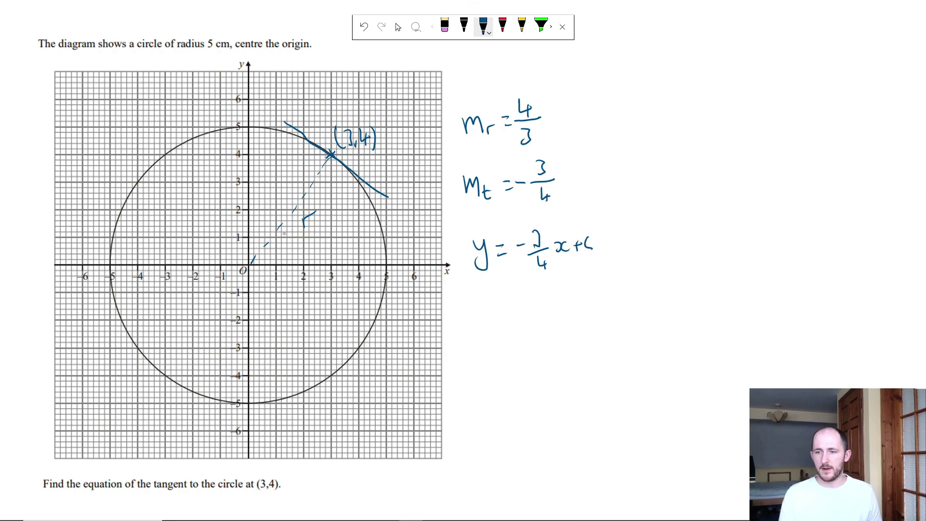
Substitute the point (3,4) to write 4 = −3/4(3) + c.
drag(475, 290, 486, 313)
mouse_move(499, 296)
mouse_down()
mouse_move(535, 296)
mouse_move(551, 283)
mouse_move(558, 305)
mouse_up()
click(546, 301)
drag(553, 302, 554, 311)
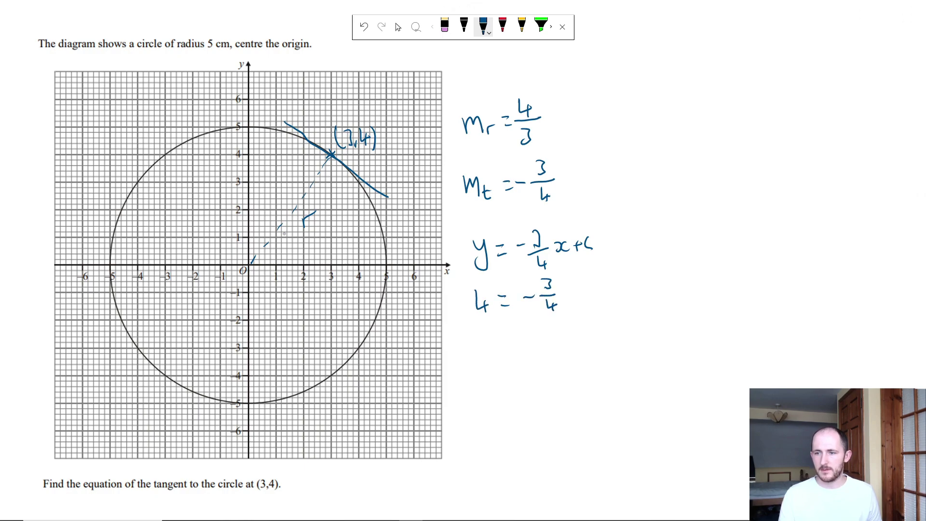
mouse_move(571, 276)
mouse_down()
mouse_move(569, 304)
mouse_move(584, 288)
mouse_move(579, 298)
mouse_up()
drag(589, 278, 590, 302)
mouse_move(600, 287)
mouse_down()
mouse_move(611, 285)
mouse_move(606, 293)
mouse_up()
drag(624, 280, 623, 292)
Simplify the substitution to 4 = −9/4 + c.
drag(474, 337, 482, 357)
drag(497, 343, 542, 337)
mouse_move(535, 345)
mouse_down()
mouse_move(552, 340)
mouse_move(554, 354)
mouse_up()
drag(550, 349, 551, 359)
drag(584, 333, 583, 345)
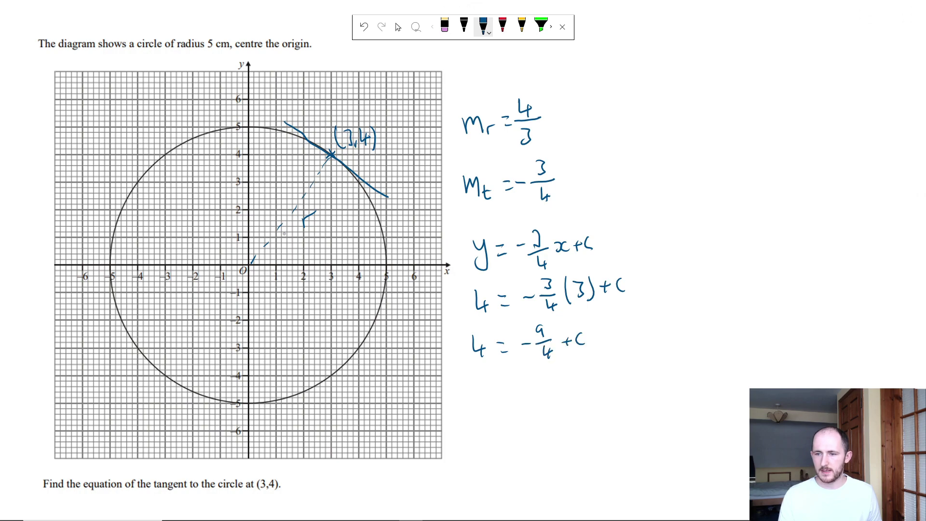
mouse_move(480, 389)
mouse_down()
mouse_move(478, 408)
mouse_move(525, 399)
mouse_up()
Solve for c as c = 4 + 9/4 = 25/4.
mouse_move(521, 393)
mouse_down()
mouse_move(522, 403)
mouse_move(544, 388)
mouse_up()
mouse_move(539, 384)
mouse_down()
mouse_move(540, 394)
mouse_move(558, 373)
mouse_up()
drag(559, 370, 567, 381)
drag(560, 388, 568, 398)
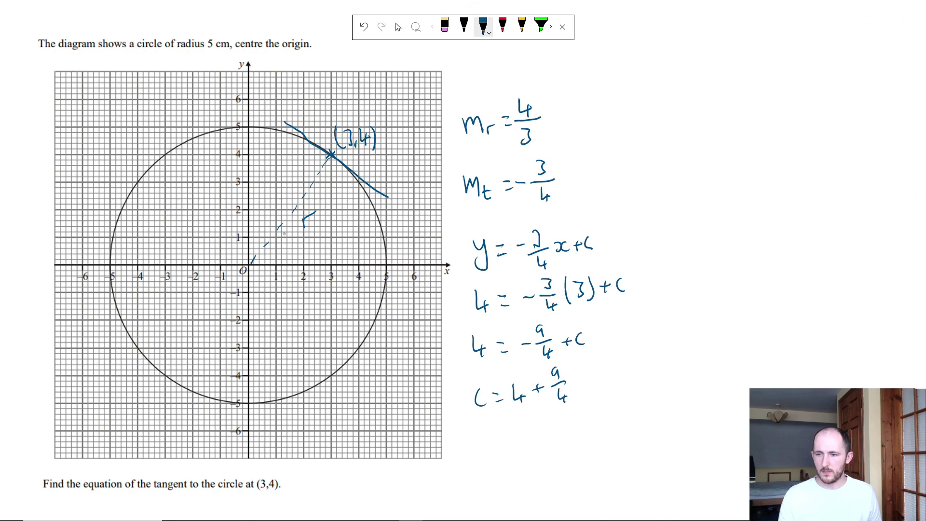
mouse_move(608, 365)
mouse_down()
mouse_move(619, 379)
mouse_move(635, 362)
mouse_move(633, 396)
mouse_up()
drag(628, 392, 629, 402)
Annotate the 4 with ×4 on its numerator and 1×4 as its denominator.
scroll(284, 233, down, 3)
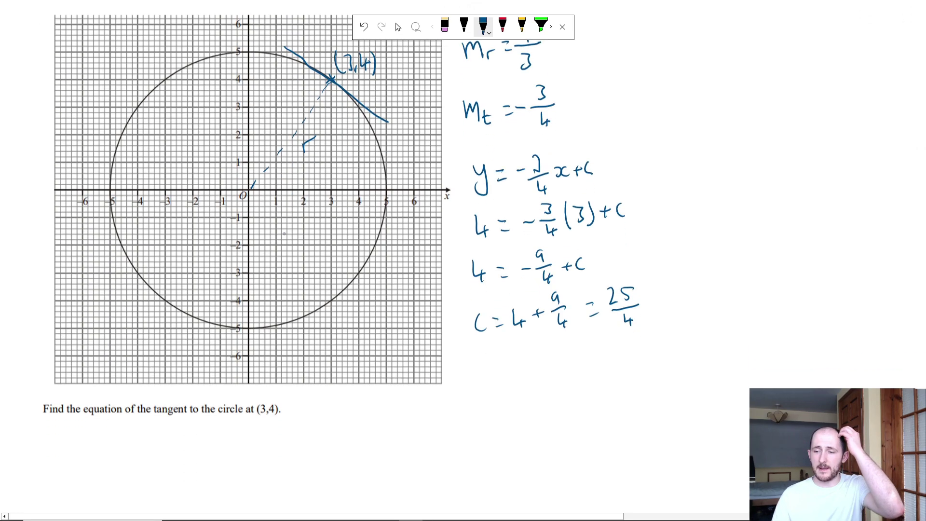
mouse_move(512, 252)
mouse_down()
mouse_move(529, 250)
mouse_move(536, 268)
mouse_up()
mouse_move(537, 260)
mouse_down()
mouse_move(530, 268)
mouse_move(549, 263)
mouse_up()
drag(545, 259, 546, 270)
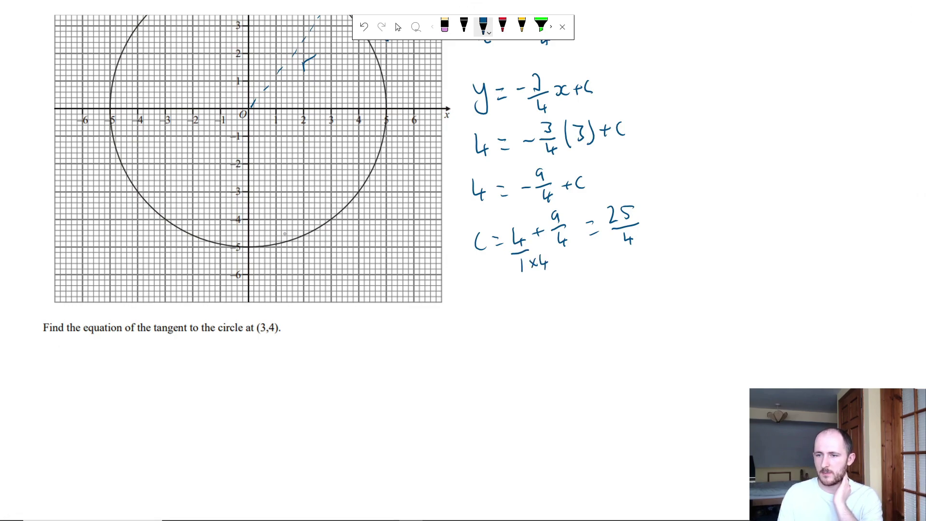
drag(531, 216, 538, 223)
drag(537, 216, 536, 228)
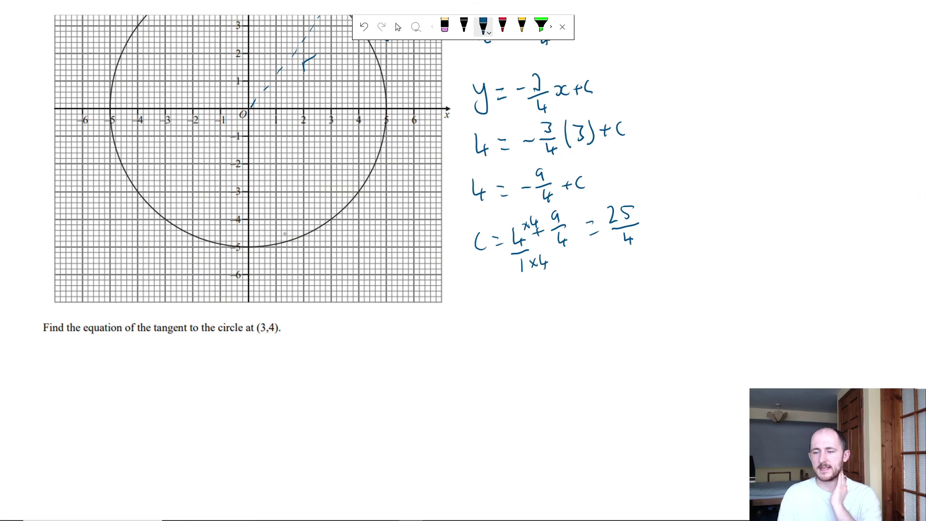
Write the final tangent equation y = −3/4x + 25/4.
key(Escape)
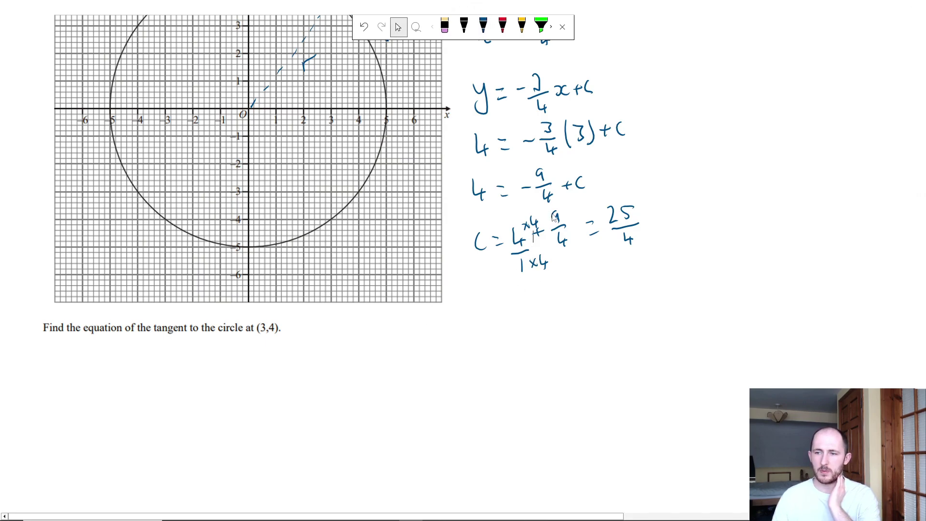
key(ctrl+p)
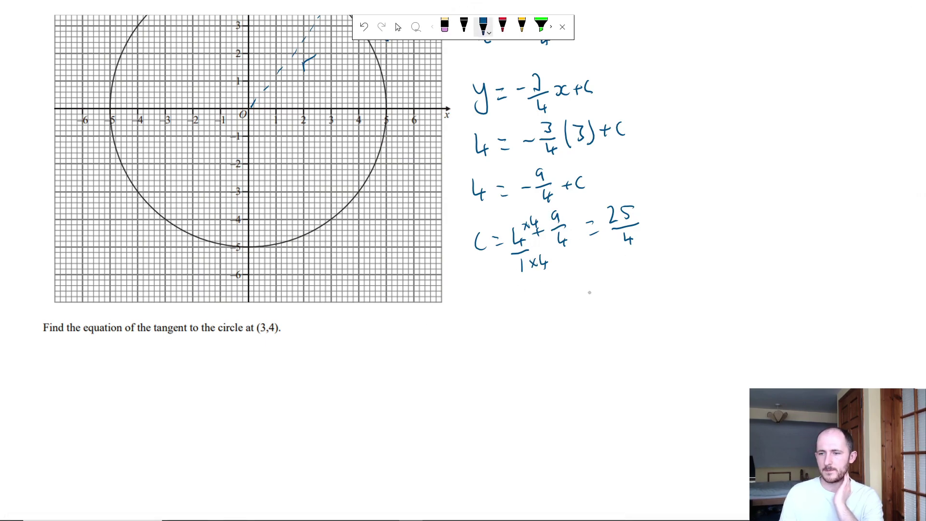
drag(465, 304, 461, 327)
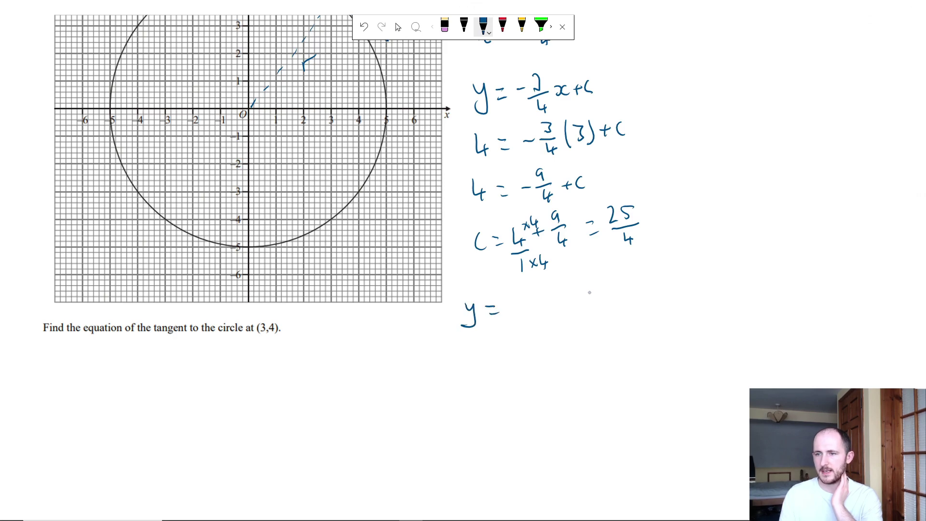
click(508, 307)
mouse_move(525, 289)
mouse_down()
mouse_move(528, 300)
mouse_move(544, 301)
mouse_move(543, 314)
mouse_move(558, 306)
mouse_up()
drag(566, 299, 616, 296)
drag(602, 304, 606, 317)
Below the Edexcel question, sketch a circle with centre (−1,3) and a tangent touching at (6,8).
click(398, 27)
scroll(358, 307, down, 10)
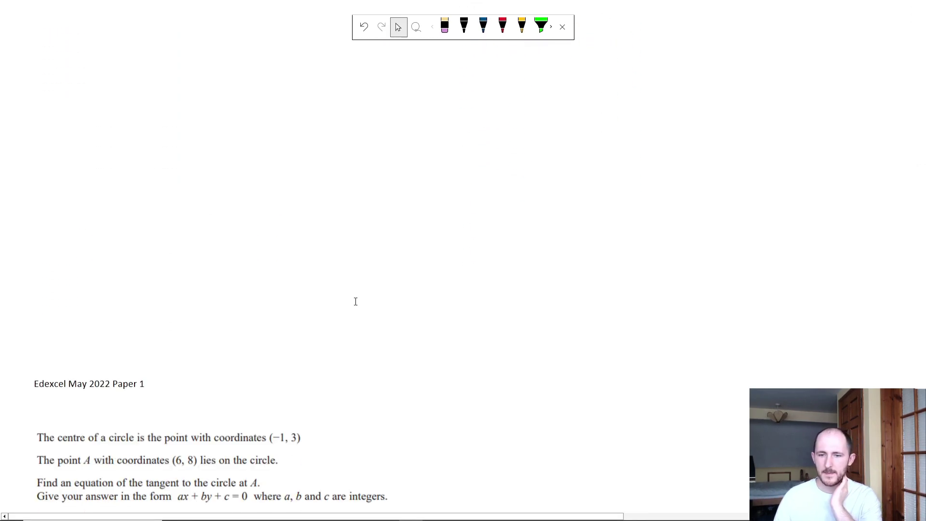
scroll(366, 299, down, 6)
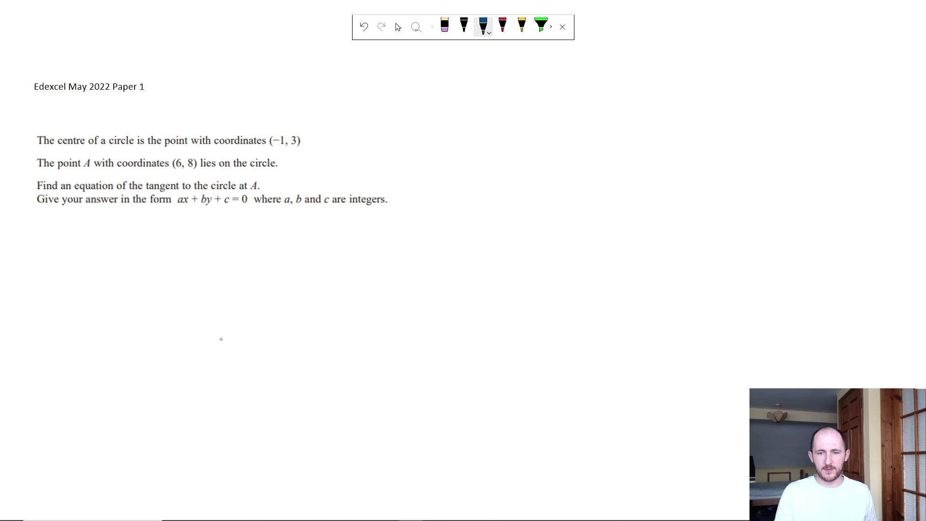
mouse_move(211, 278)
mouse_down()
mouse_move(159, 312)
mouse_move(247, 337)
mouse_move(227, 284)
mouse_move(208, 279)
mouse_up()
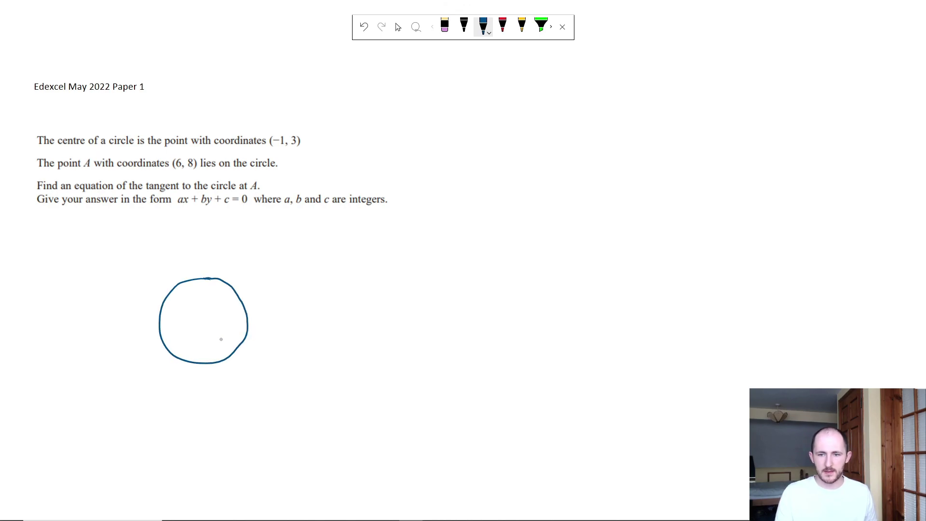
mouse_move(190, 331)
mouse_down()
mouse_move(160, 374)
mouse_move(116, 408)
mouse_move(158, 405)
mouse_up()
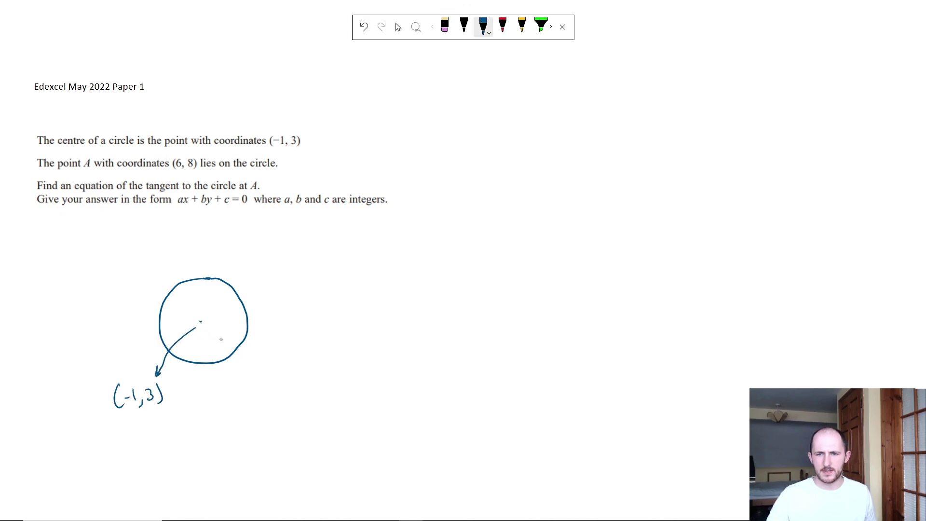
drag(200, 241, 283, 344)
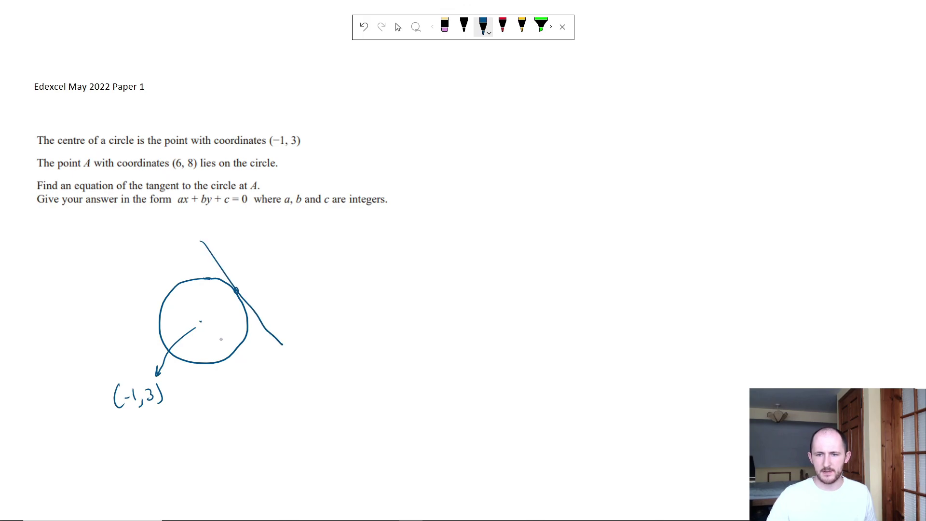
mouse_move(251, 265)
mouse_down()
mouse_move(253, 291)
mouse_move(260, 281)
mouse_move(272, 287)
mouse_move(275, 274)
mouse_move(289, 282)
mouse_up()
key(Escape)
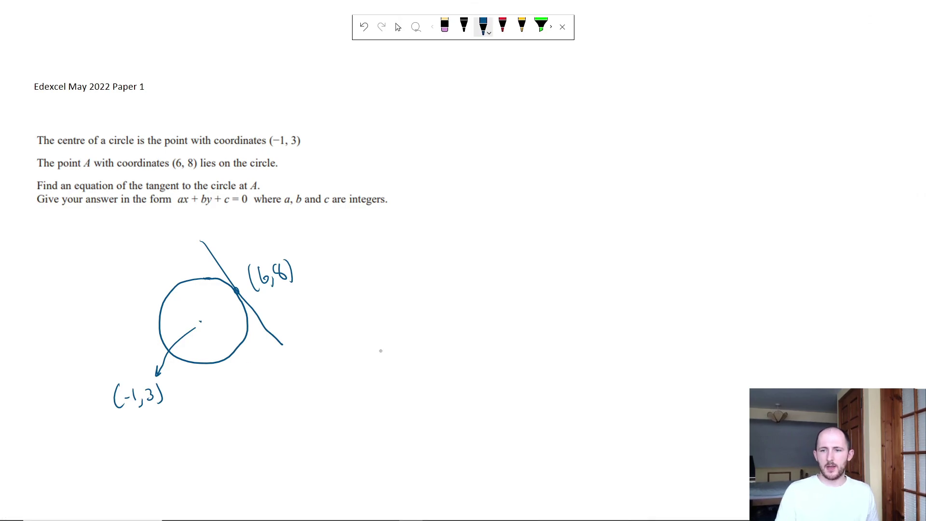
Write the radius gradient m_r = (8−3)/(6−−1) = 5/7.
mouse_move(359, 264)
mouse_down()
mouse_move(373, 243)
mouse_move(375, 263)
mouse_up()
drag(384, 267, 391, 255)
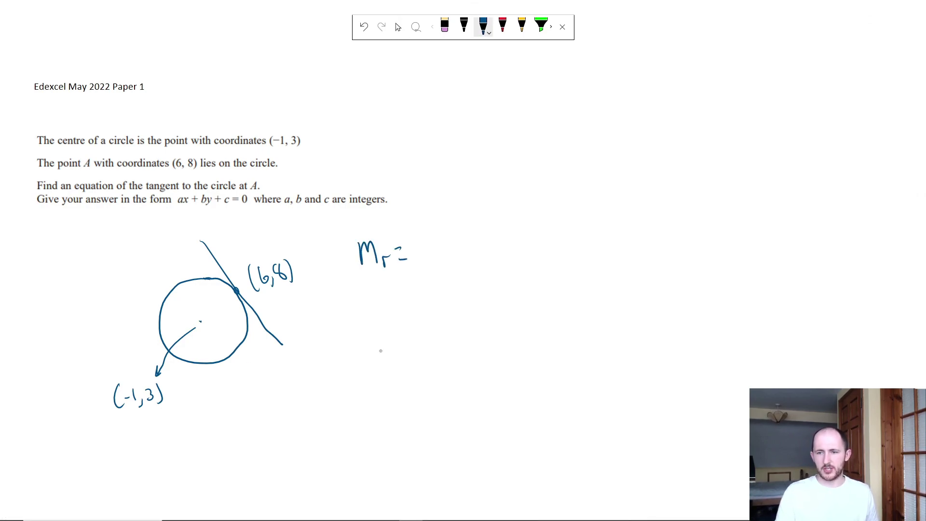
drag(421, 221, 418, 226)
mouse_move(429, 232)
mouse_down()
mouse_move(447, 227)
mouse_move(441, 234)
mouse_move(454, 241)
mouse_move(418, 268)
mouse_move(486, 242)
mouse_up()
mouse_move(505, 216)
mouse_down()
mouse_move(514, 237)
mouse_move(507, 257)
mouse_up()
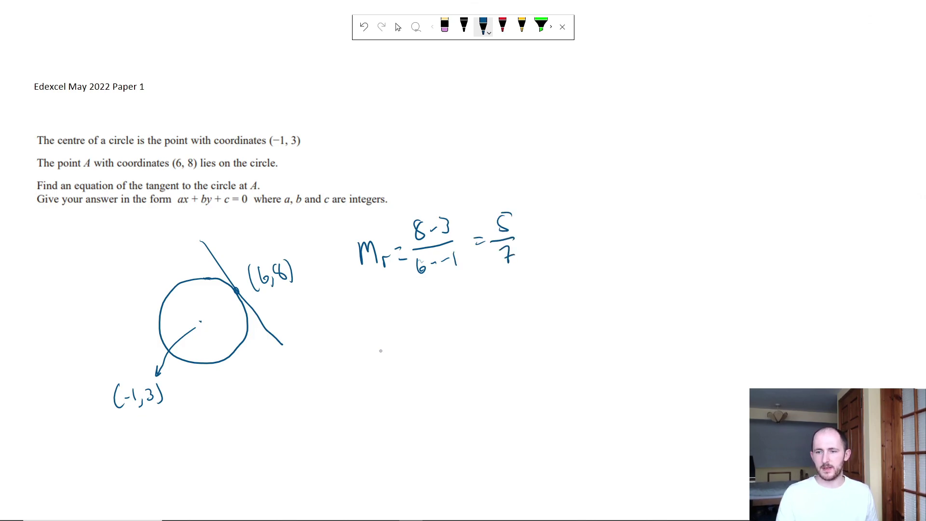
Write the tangent gradient m_t = −7/5.
mouse_move(362, 309)
mouse_down()
mouse_move(381, 309)
mouse_move(384, 332)
mouse_up()
drag(389, 319, 397, 331)
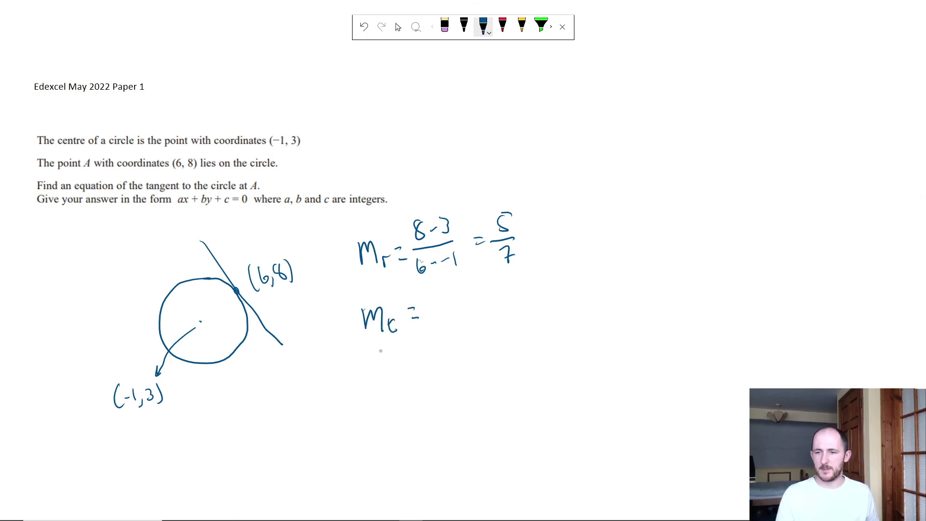
mouse_move(428, 306)
mouse_down()
mouse_move(463, 303)
mouse_move(472, 292)
mouse_move(463, 326)
mouse_up()
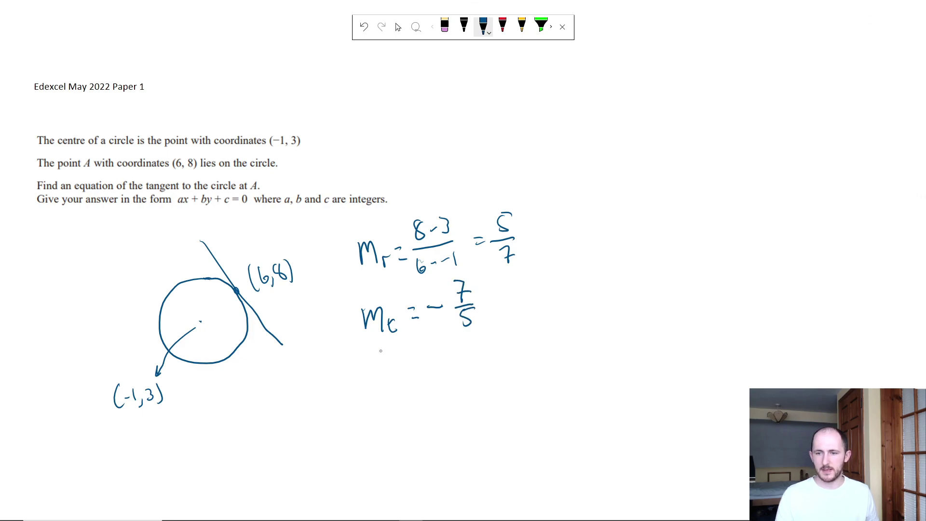
Write the tangent line as y = −7/5x + c.
mouse_move(361, 363)
mouse_down()
mouse_move(366, 386)
mouse_move(397, 365)
mouse_up()
drag(392, 373, 399, 372)
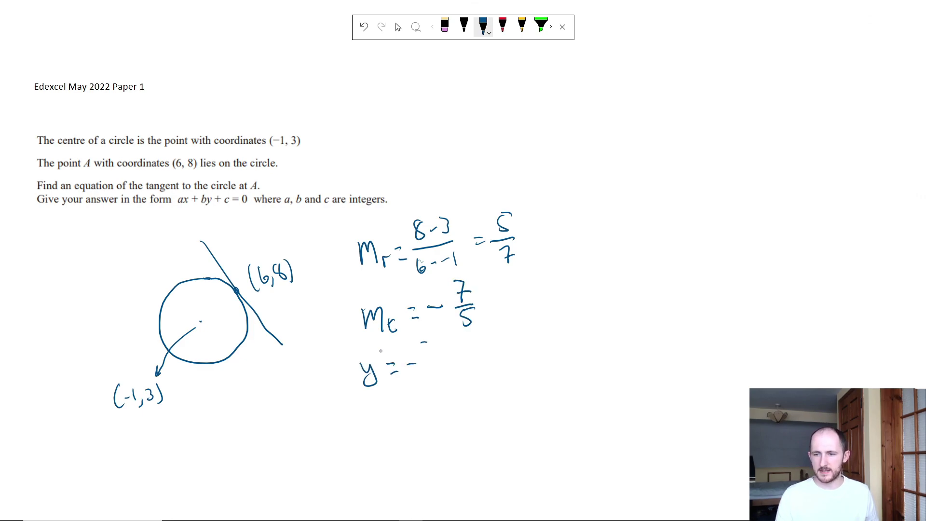
drag(428, 342, 425, 358)
mouse_move(424, 351)
mouse_down()
mouse_move(437, 359)
mouse_move(430, 377)
mouse_move(455, 365)
mouse_up()
drag(465, 358, 482, 362)
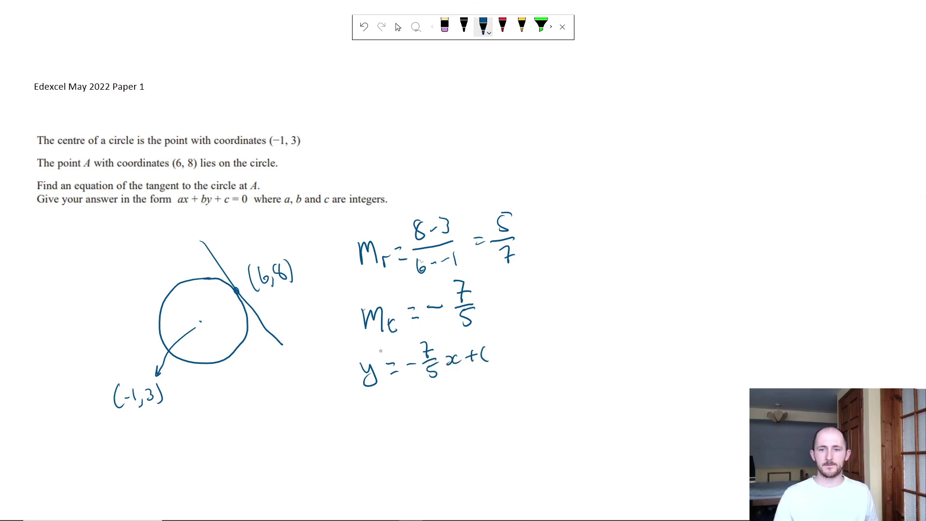
Substitute (6,8) to write 8 = −7/5(6) + c.
scroll(381, 351, down, 3)
key(Escape)
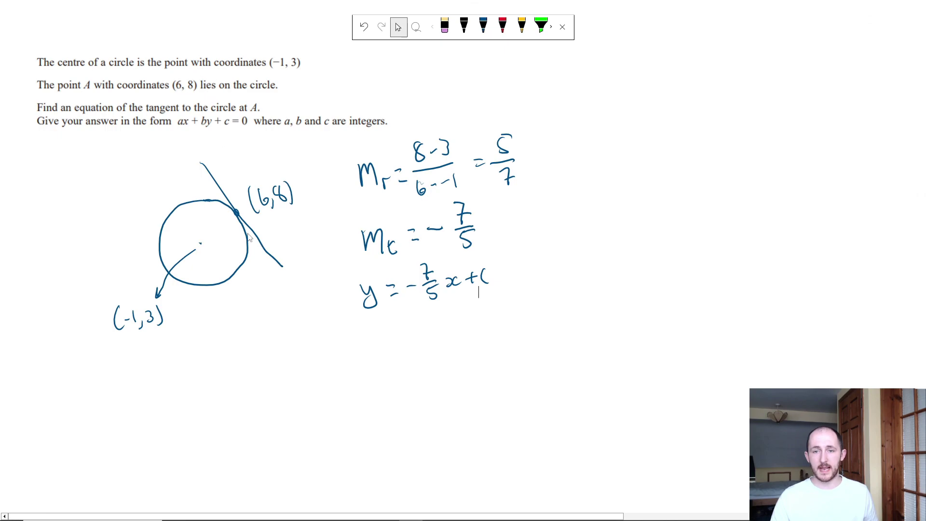
key(p)
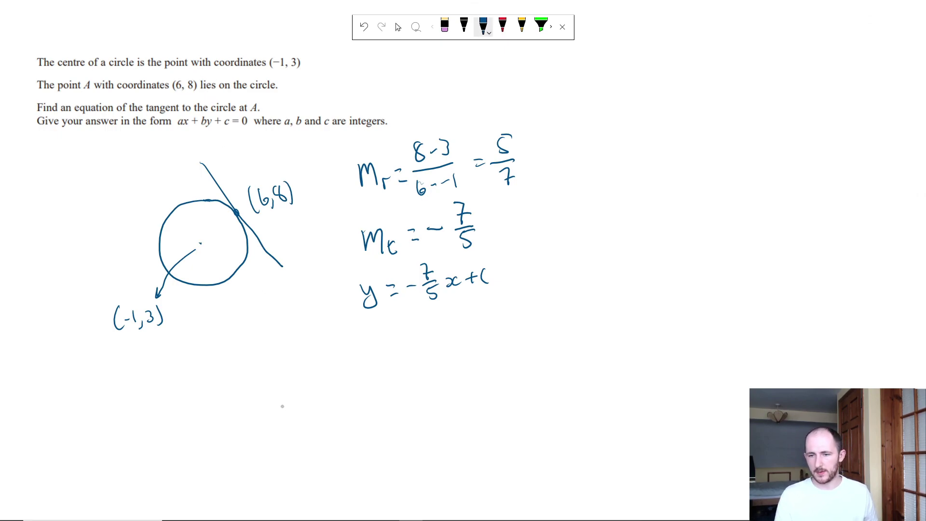
mouse_move(363, 328)
mouse_down()
mouse_move(369, 340)
mouse_move(365, 327)
mouse_up()
drag(384, 334, 415, 333)
mouse_move(424, 313)
mouse_down()
mouse_move(437, 313)
mouse_move(431, 330)
mouse_move(448, 330)
mouse_up()
drag(447, 338, 440, 354)
mouse_move(464, 314)
mouse_down()
mouse_move(464, 335)
mouse_move(472, 326)
mouse_up()
mouse_move(475, 311)
mouse_down()
mouse_move(477, 334)
mouse_move(500, 320)
mouse_up()
mouse_move(495, 315)
mouse_down()
mouse_move(494, 329)
mouse_move(507, 329)
mouse_up()
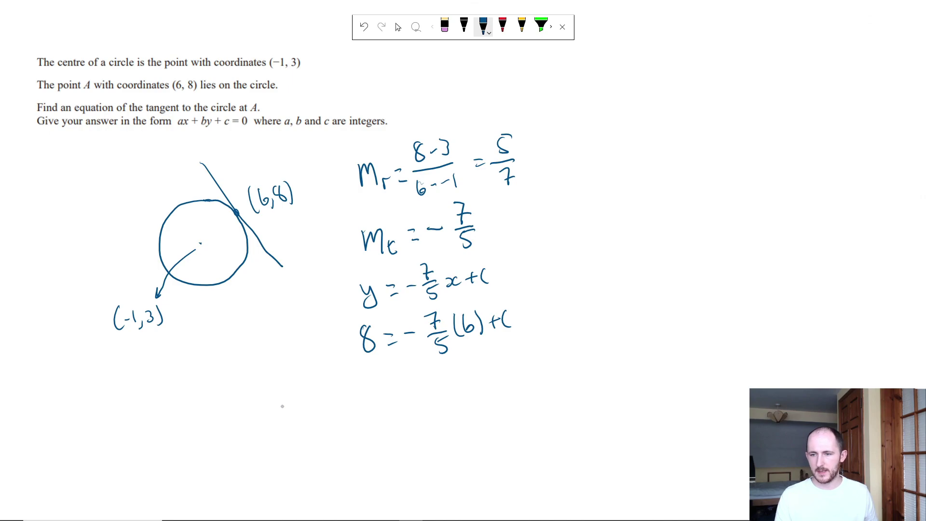
Simplify to 8 = −42/5 + c and solve c = 82/5.
mouse_move(376, 384)
mouse_down()
mouse_move(370, 404)
mouse_move(374, 383)
mouse_up()
drag(387, 392, 397, 390)
drag(393, 399, 395, 399)
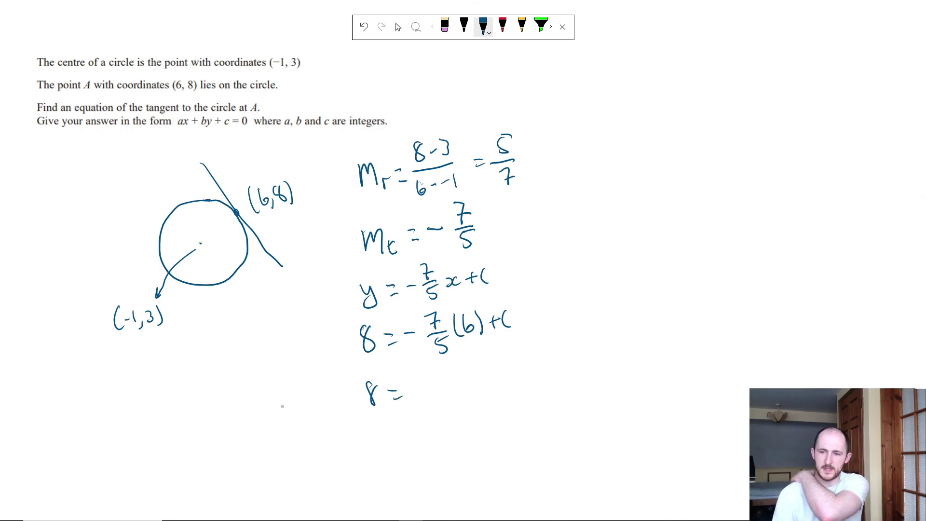
drag(414, 388, 441, 379)
mouse_move(442, 371)
mouse_down()
mouse_move(444, 382)
mouse_move(462, 382)
mouse_move(447, 401)
mouse_move(487, 378)
mouse_up()
mouse_move(488, 373)
mouse_down()
mouse_move(495, 368)
mouse_move(500, 385)
mouse_up()
drag(379, 434, 381, 448)
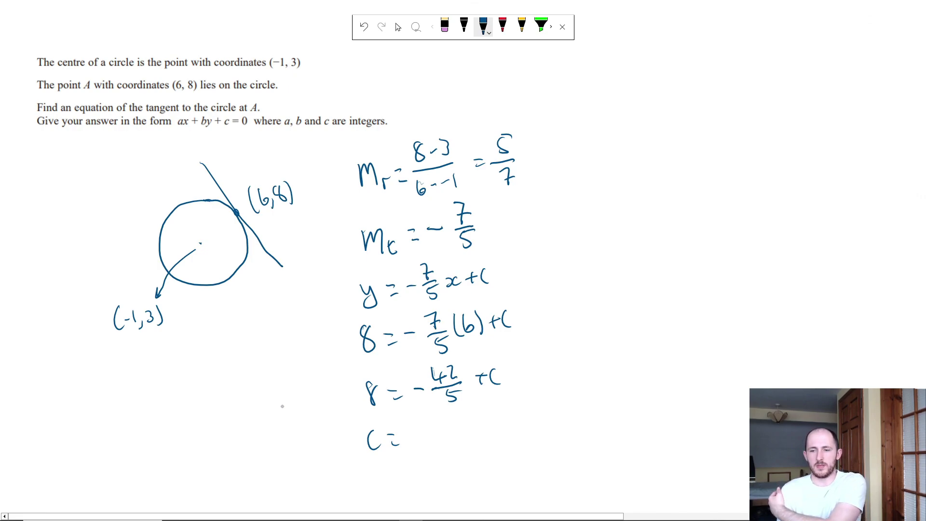
mouse_move(420, 415)
mouse_down()
mouse_move(439, 433)
mouse_move(425, 451)
mouse_up()
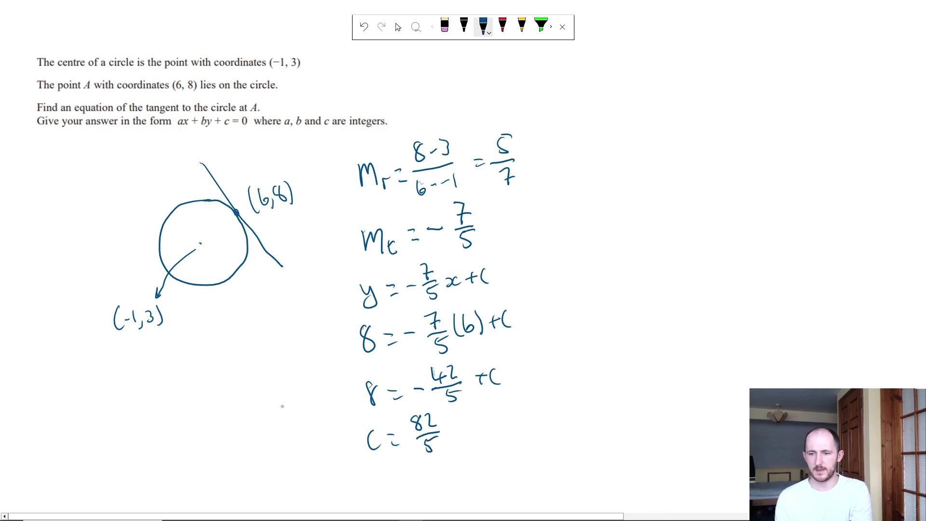
Write the tangent equation y = −7/5x + 82/5.
scroll(282, 406, down, 3)
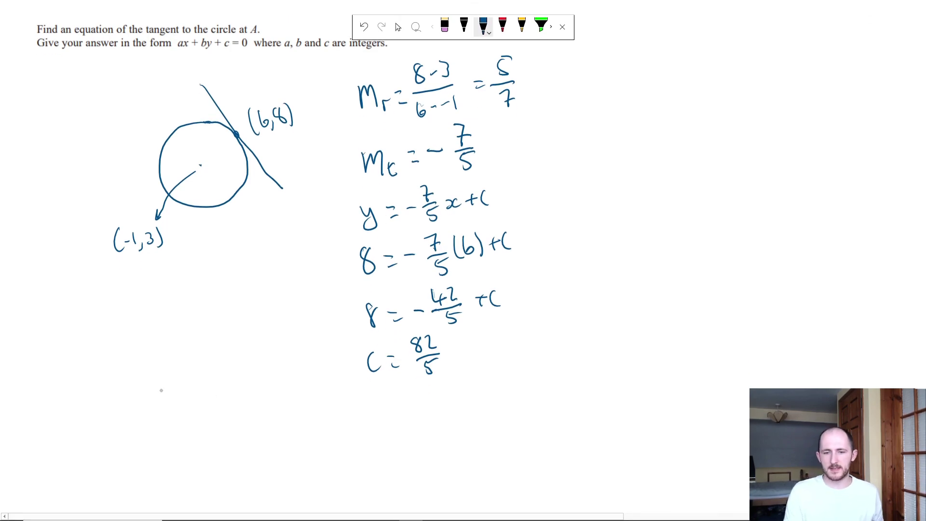
mouse_move(89, 396)
mouse_down()
mouse_move(92, 423)
mouse_move(125, 396)
mouse_up()
drag(121, 407, 130, 406)
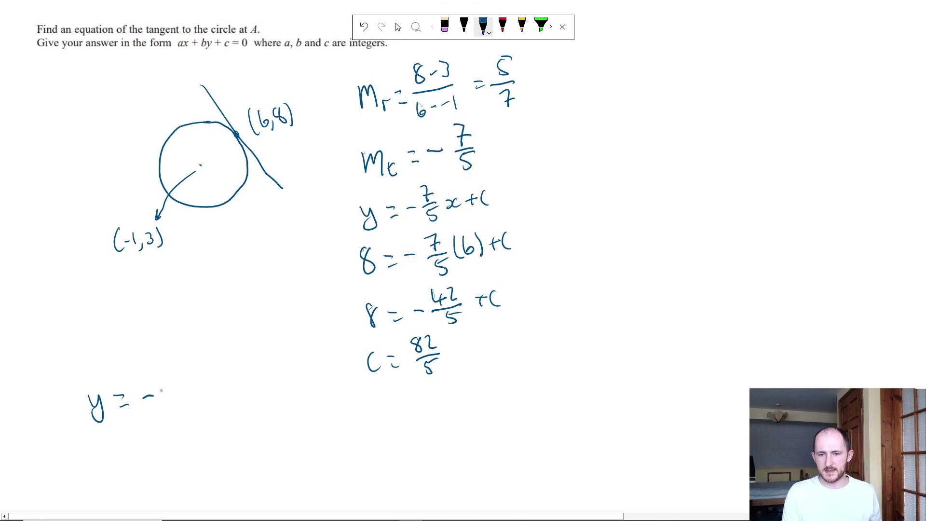
mouse_move(159, 379)
mouse_down()
mouse_move(181, 396)
mouse_move(171, 413)
mouse_up()
drag(172, 400, 193, 402)
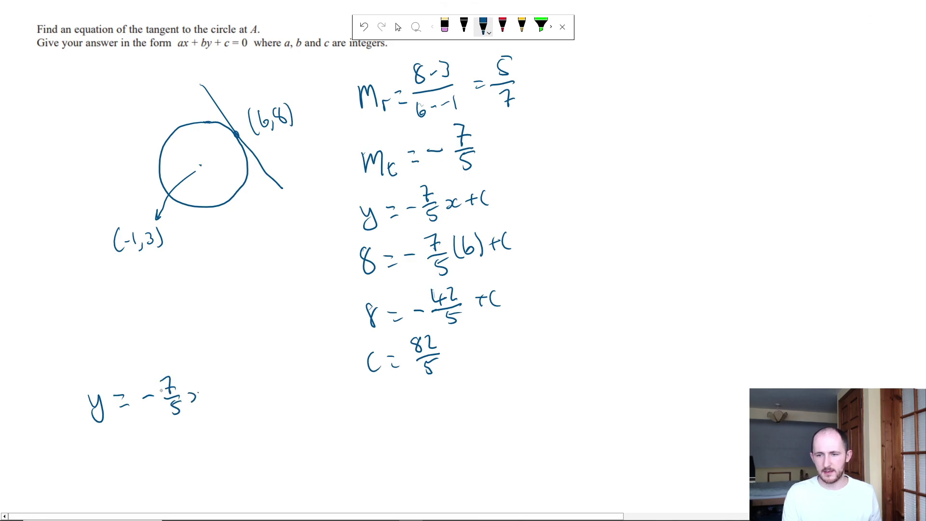
mouse_move(249, 366)
mouse_down()
mouse_move(241, 379)
mouse_move(249, 366)
mouse_up()
drag(254, 368, 265, 388)
drag(251, 396, 248, 411)
drag(250, 397, 261, 396)
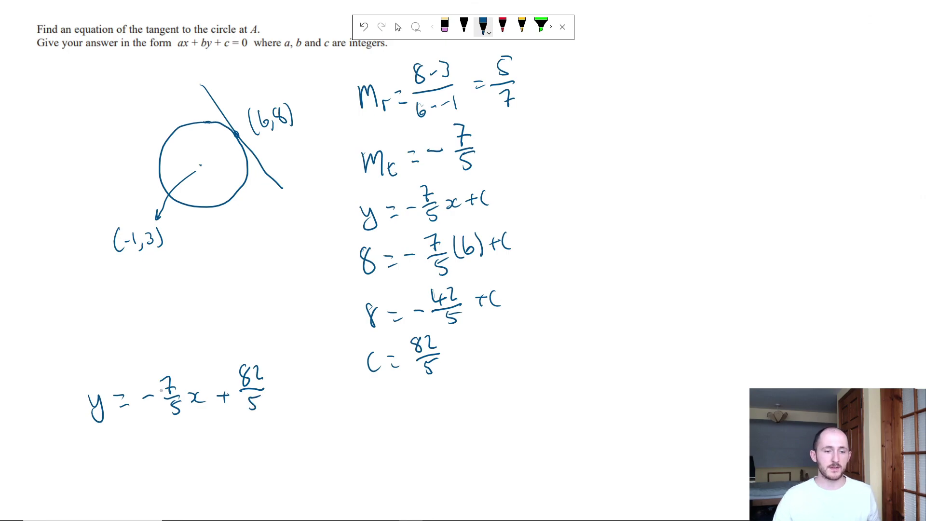
Multiply the equation by 5 to write 5y = −7x + 82.
click(398, 27)
scroll(239, 130, up, 3)
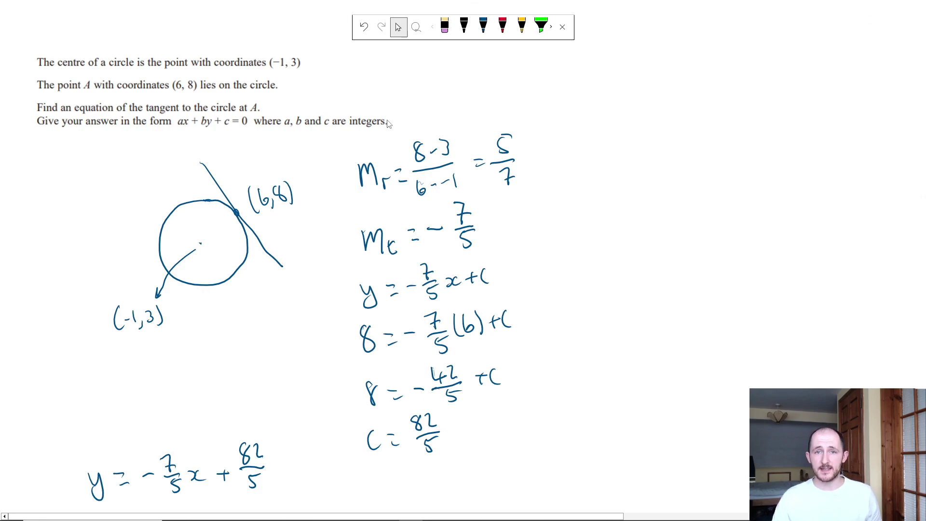
scroll(390, 124, down, 6)
scroll(321, 155, down, 3)
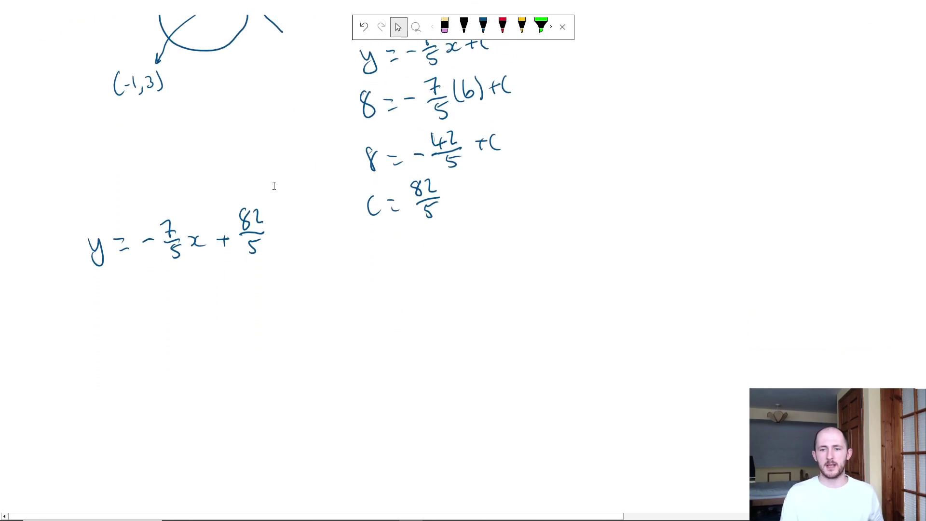
click(482, 25)
mouse_move(161, 276)
mouse_down()
mouse_move(174, 294)
mouse_move(165, 294)
mouse_move(183, 290)
mouse_up()
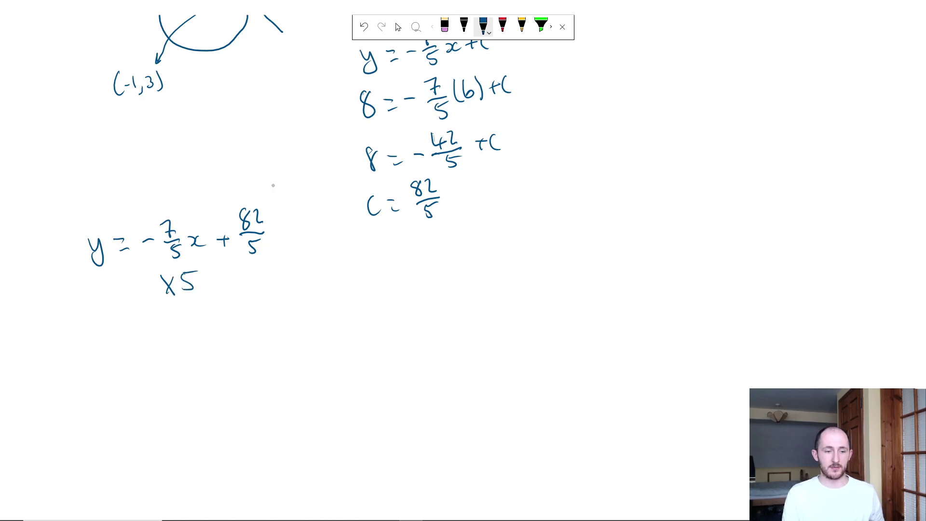
mouse_move(97, 307)
mouse_down()
mouse_move(95, 331)
mouse_move(110, 307)
mouse_up()
mouse_move(111, 316)
mouse_down()
mouse_move(124, 317)
mouse_move(114, 334)
mouse_up()
mouse_move(135, 315)
mouse_down()
mouse_move(151, 323)
mouse_move(169, 314)
mouse_up()
mouse_move(173, 309)
mouse_down()
mouse_move(181, 325)
mouse_move(192, 314)
mouse_up()
mouse_move(193, 314)
mouse_down()
mouse_move(194, 325)
mouse_move(228, 313)
mouse_move(223, 322)
mouse_up()
mouse_move(242, 301)
mouse_down()
mouse_move(236, 311)
mouse_move(241, 303)
mouse_up()
drag(248, 305, 259, 317)
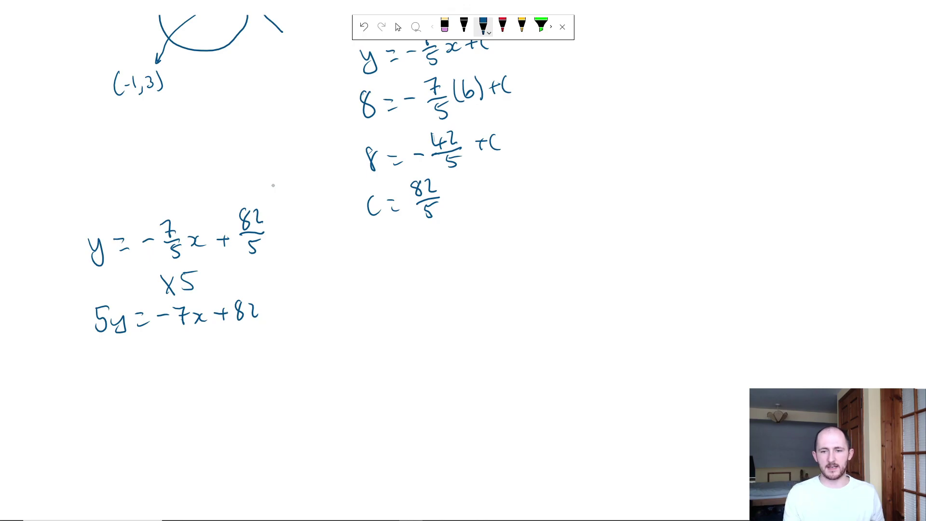
Rearrange into the final answer 7x + 5y − 82 = 0.
click(398, 27)
scroll(183, 257, up, 5)
scroll(184, 258, down, 5)
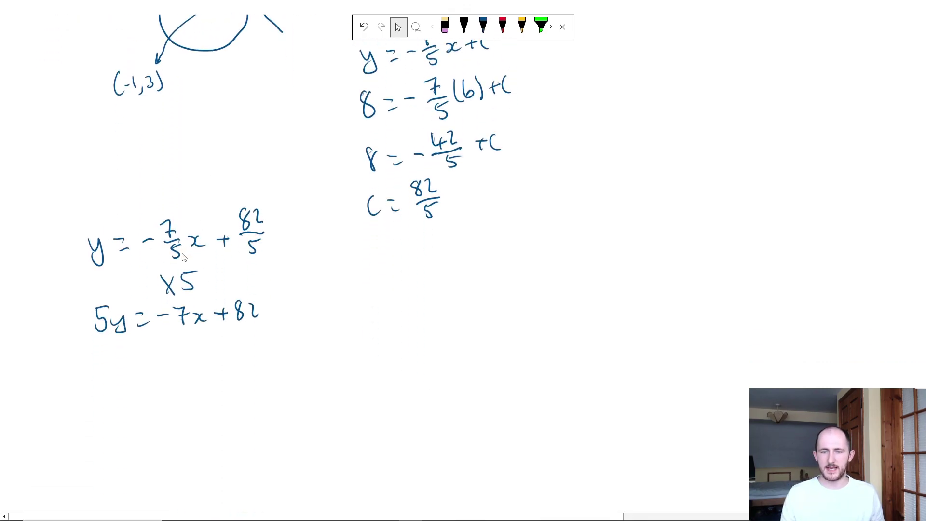
click(484, 27)
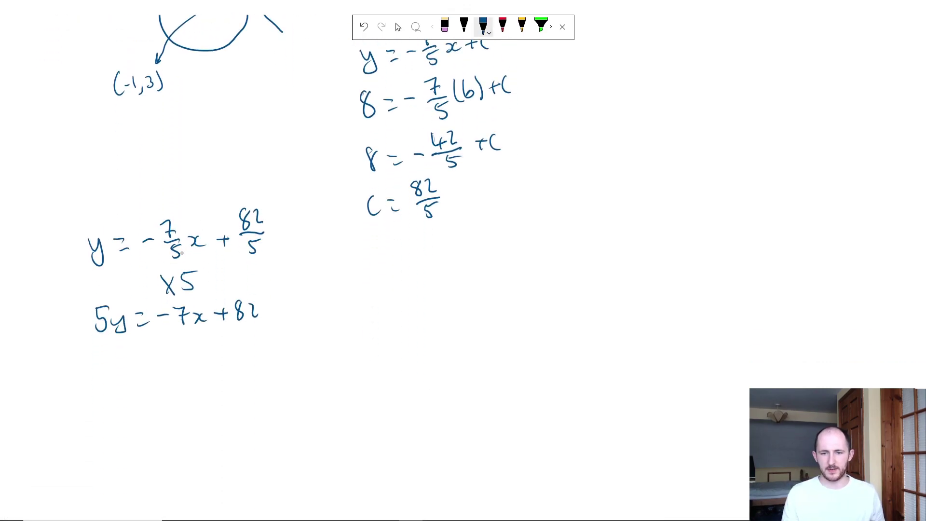
drag(53, 368, 66, 395)
mouse_move(76, 380)
mouse_down()
mouse_move(89, 389)
mouse_move(95, 381)
mouse_up()
mouse_move(100, 382)
mouse_down()
mouse_move(113, 380)
mouse_move(107, 392)
mouse_up()
drag(123, 370, 122, 386)
mouse_move(124, 366)
mouse_down()
mouse_move(139, 364)
mouse_move(145, 389)
mouse_up()
drag(154, 375, 144, 399)
drag(183, 360, 206, 378)
drag(211, 367, 234, 361)
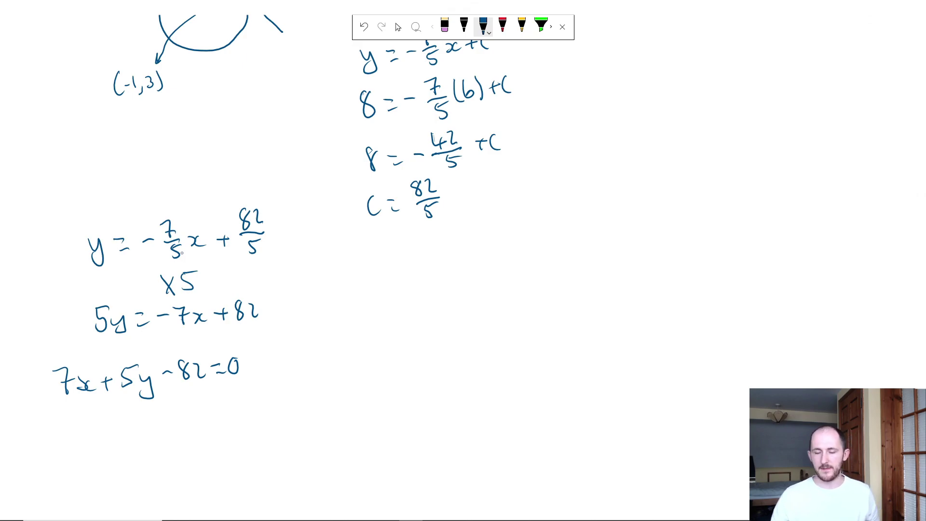
click(398, 27)
scroll(334, 283, up, 6)
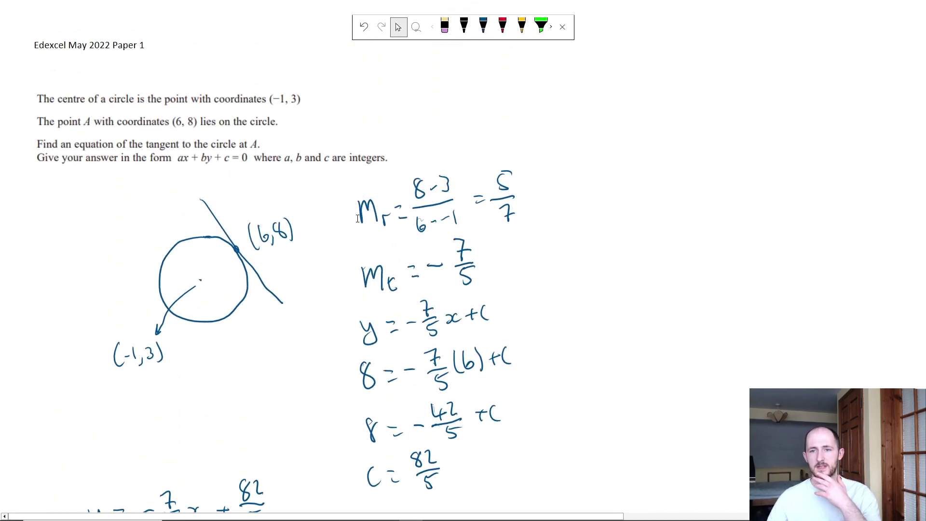